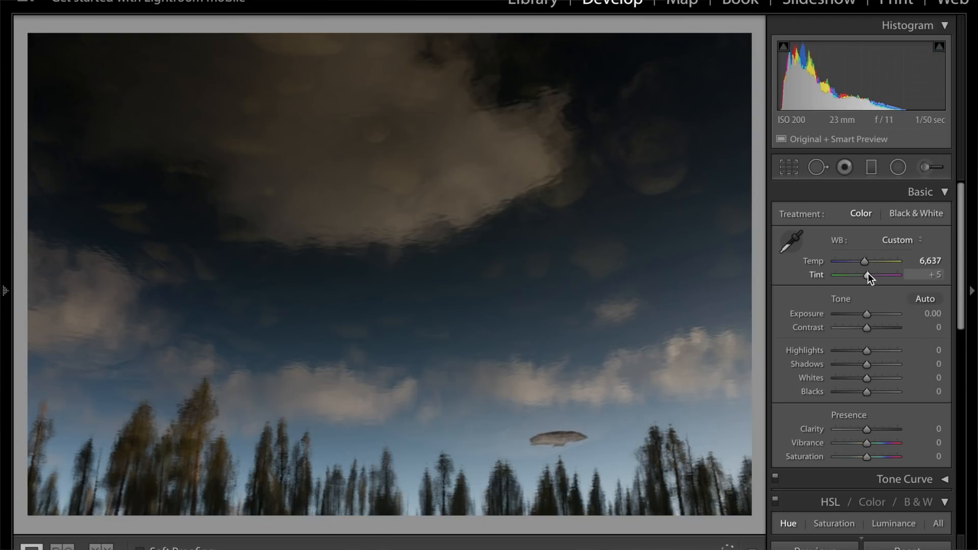
- Try a tint of +113 with a temperature of 6,536, and reset the white balance to As Shot
left_click_drag(866, 273, 890, 274)
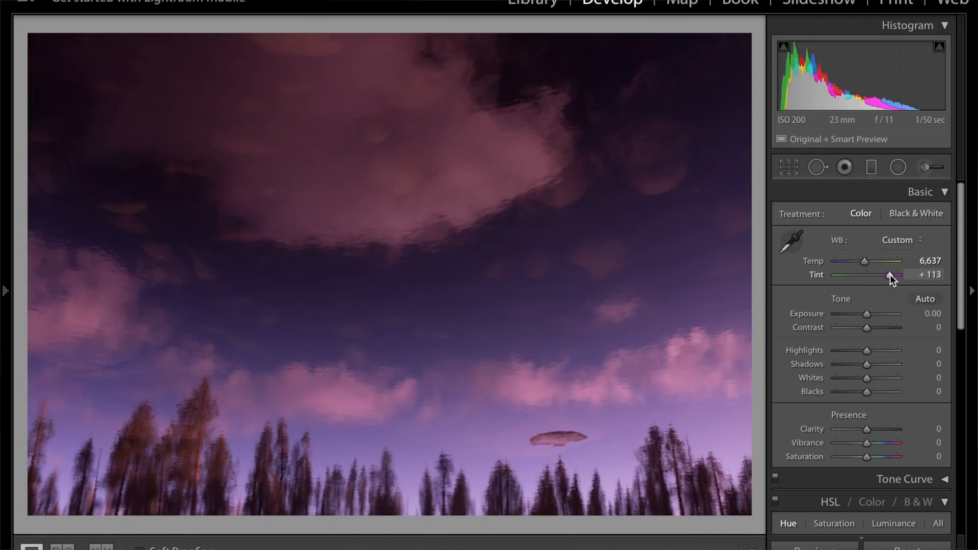
mouse_move(866, 260)
left_mouse_down()
mouse_move(893, 262)
mouse_move(844, 257)
mouse_move(865, 258)
left_mouse_up()
left_click(906, 236)
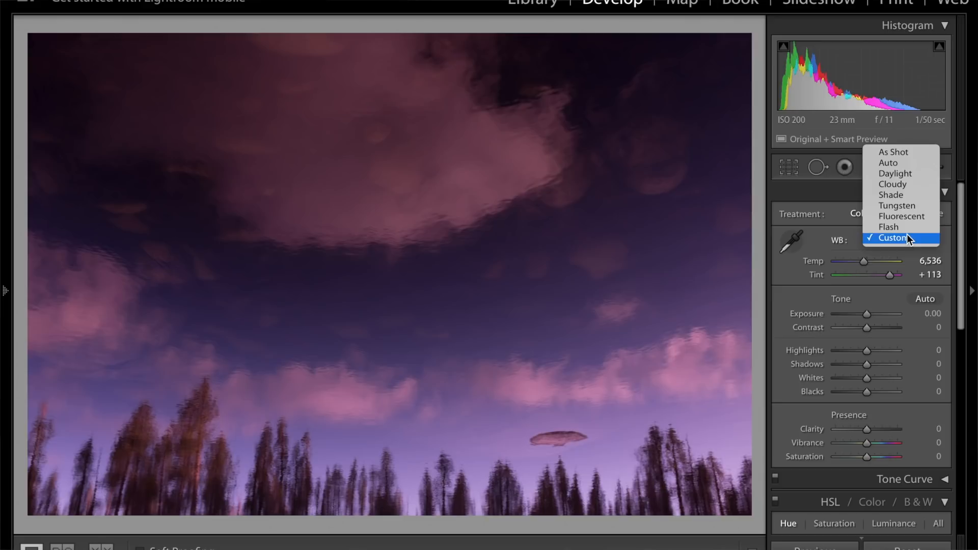
left_click(903, 148)
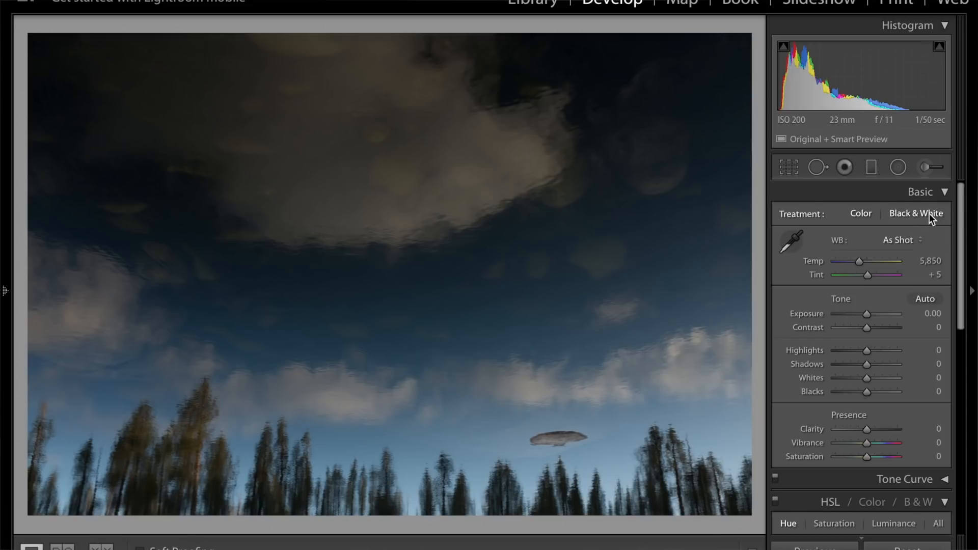
- Try the Shade, Fluorescent and Cloudy white balance presets on the photo, and return to As Shot
left_click(908, 238)
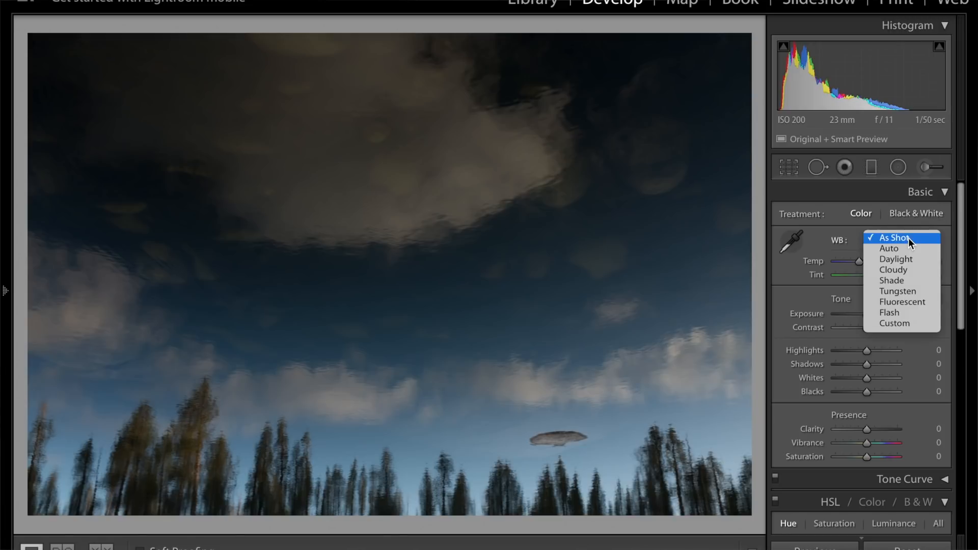
left_click(899, 282)
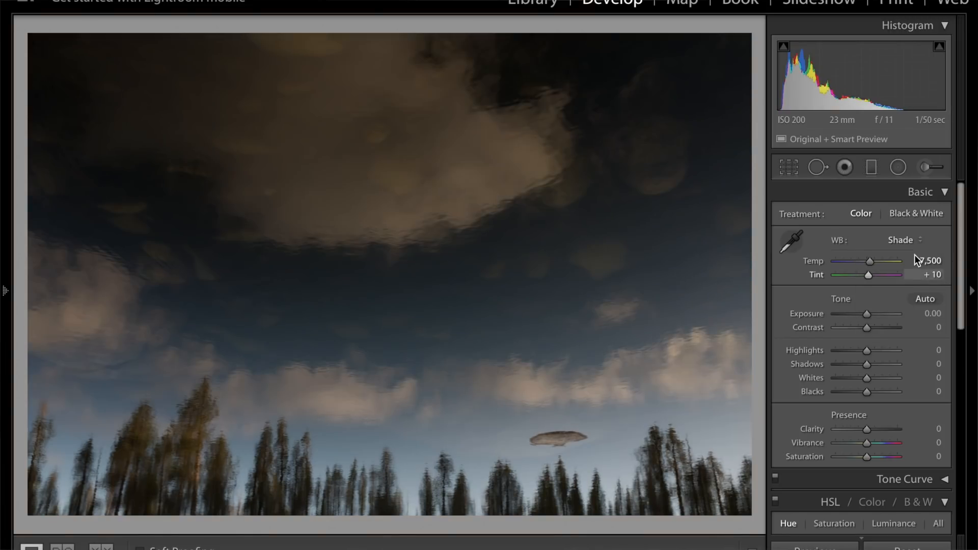
left_click(914, 240)
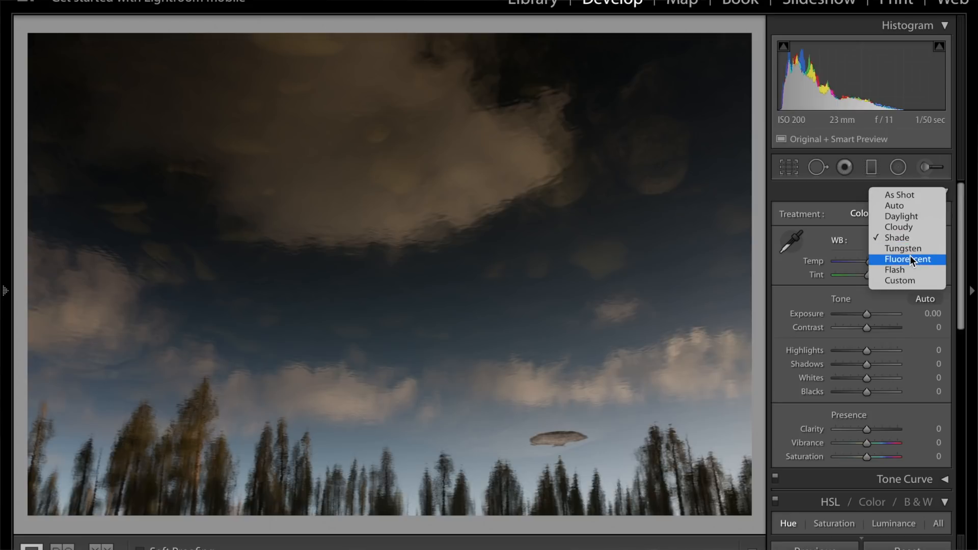
left_click(910, 255)
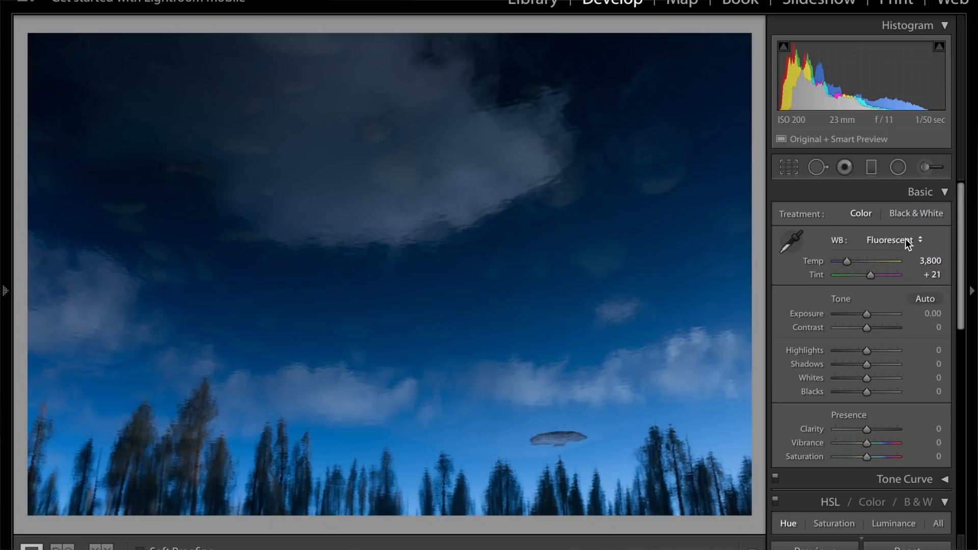
left_click(907, 241)
left_click(900, 203)
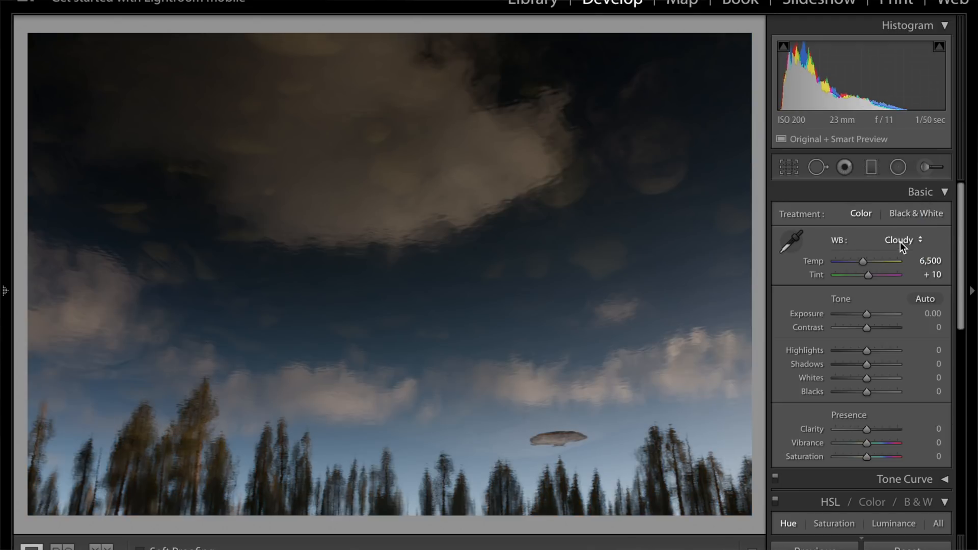
left_click(900, 241)
left_click(901, 210)
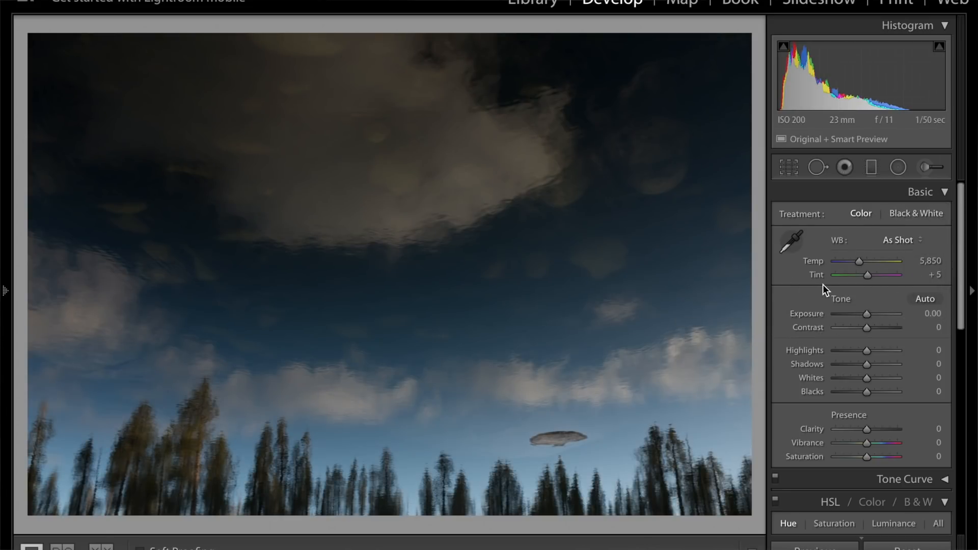
- Brighten the photo by raising the exposure to +2.65
scroll(806, 285, "down", 3)
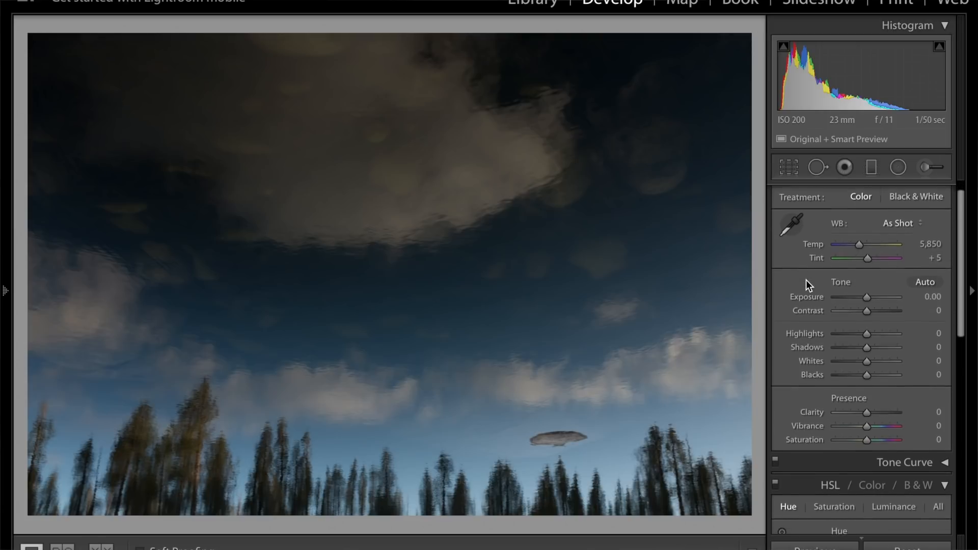
scroll(806, 280, "down", 1)
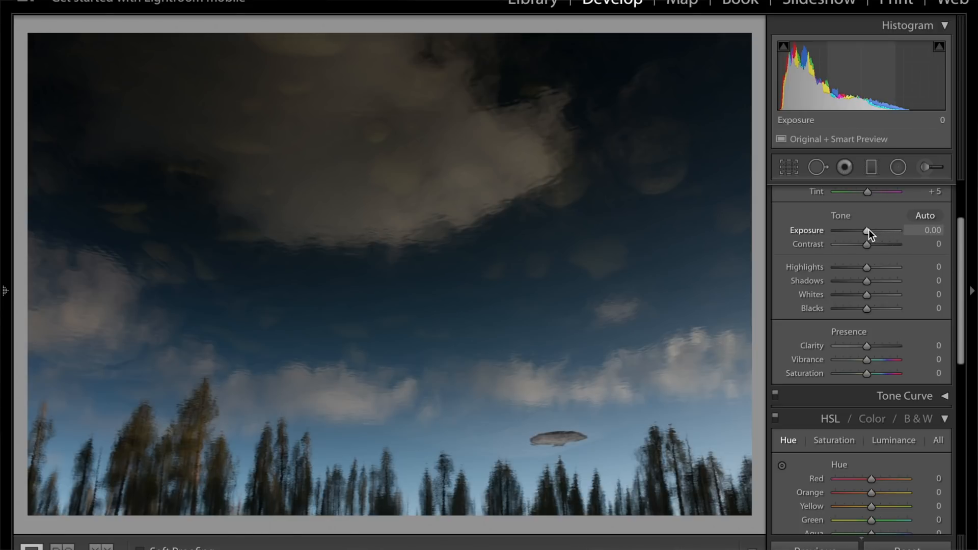
left_click_drag(869, 229, 885, 231)
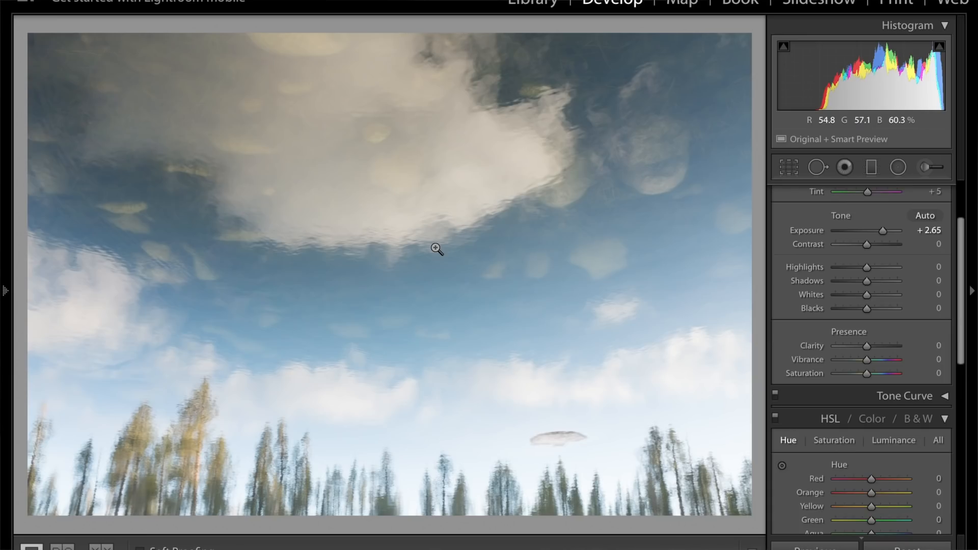
- Rotate the photo by 180 degrees to view it the other way up, and rotate it back
key("ctrl+bracketleft")
key("ctrl+bracketleft")
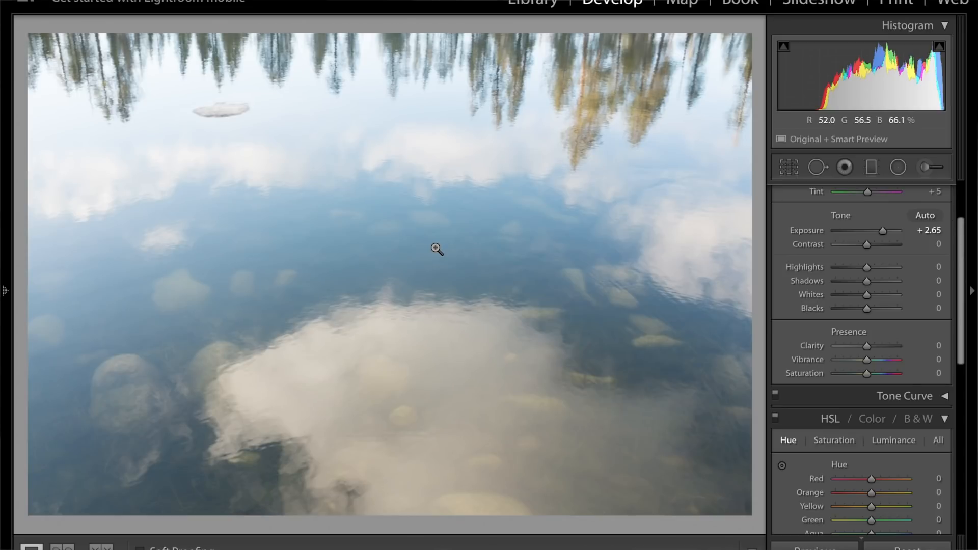
key("ctrl+bracketleft")
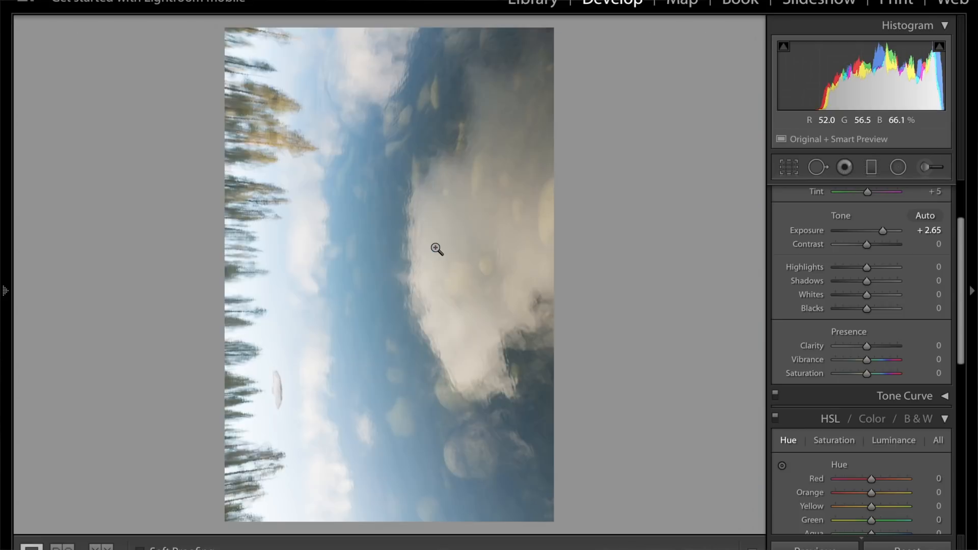
key("ctrl+bracketleft")
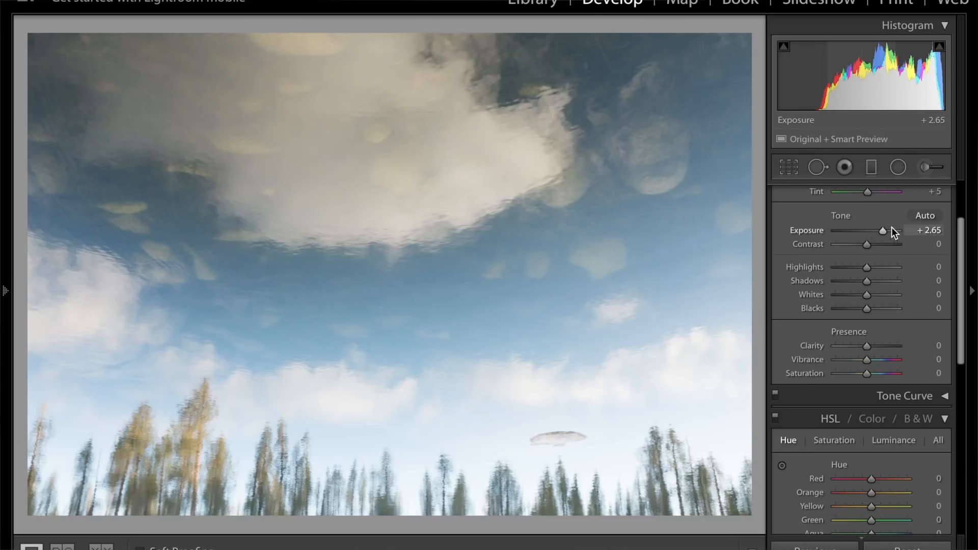
- Set the photo's basic tone values to exposure +0.80, shadows +73 and blacks -45
mouse_move(885, 229)
left_mouse_down()
mouse_move(864, 230)
mouse_move(873, 231)
left_mouse_up()
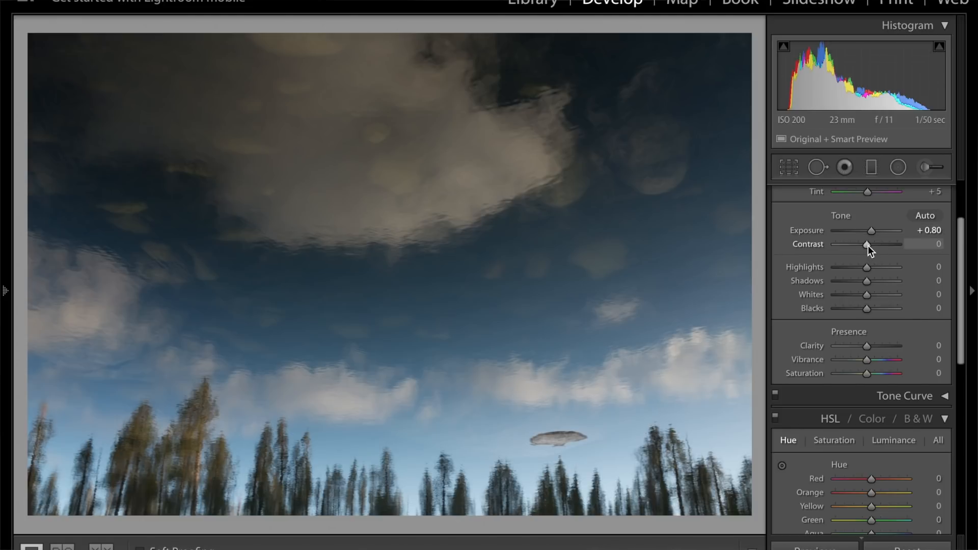
mouse_move(868, 245)
left_mouse_down()
mouse_move(890, 245)
mouse_move(834, 243)
mouse_move(867, 245)
left_mouse_up()
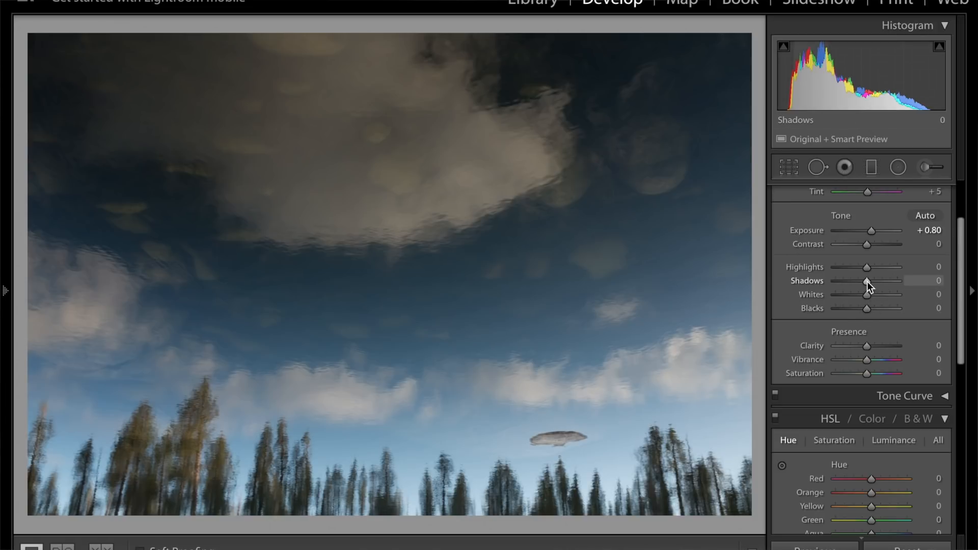
mouse_move(871, 281)
left_mouse_down()
mouse_move(912, 285)
mouse_move(816, 281)
mouse_move(889, 285)
left_mouse_up()
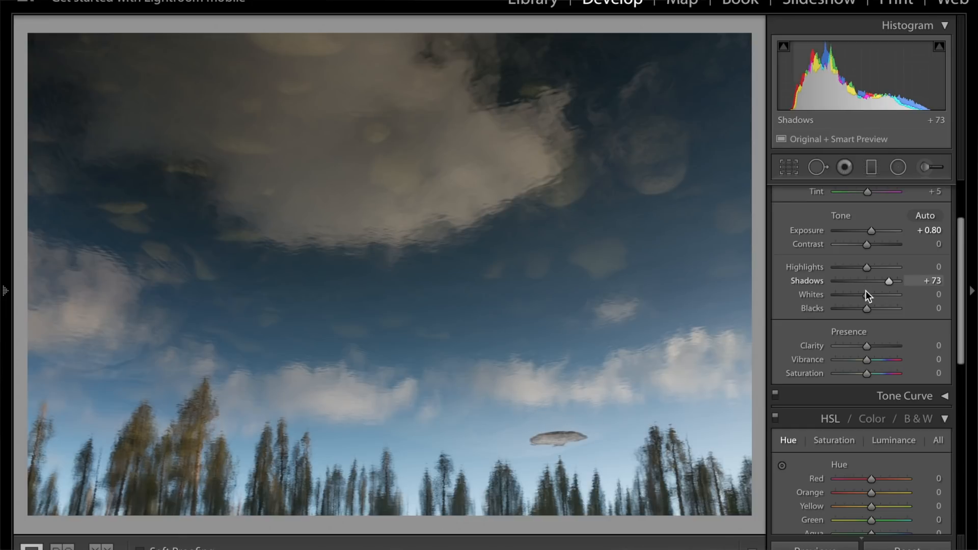
left_click_drag(865, 308, 853, 310)
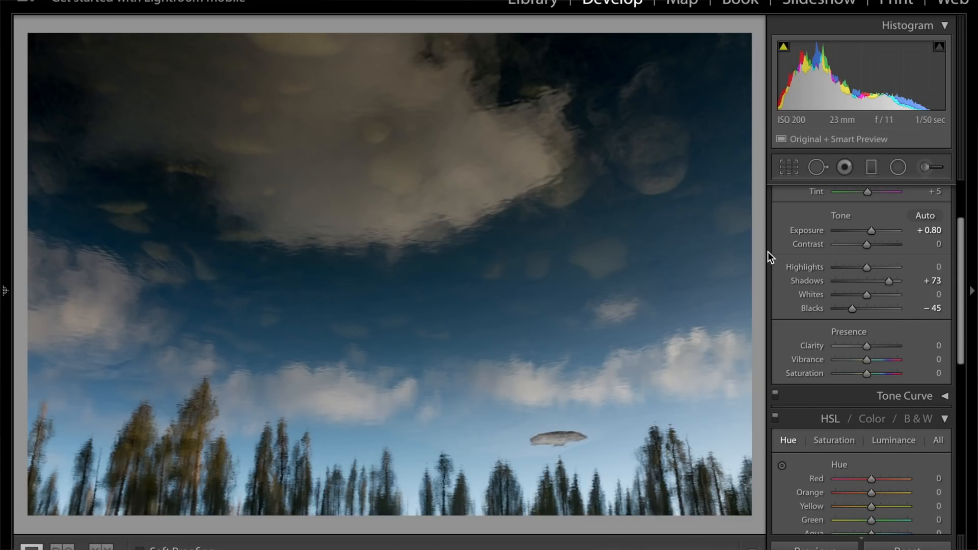
- Compare the photo before and after the exposure, shadows and blacks adjustments
key("backslash")
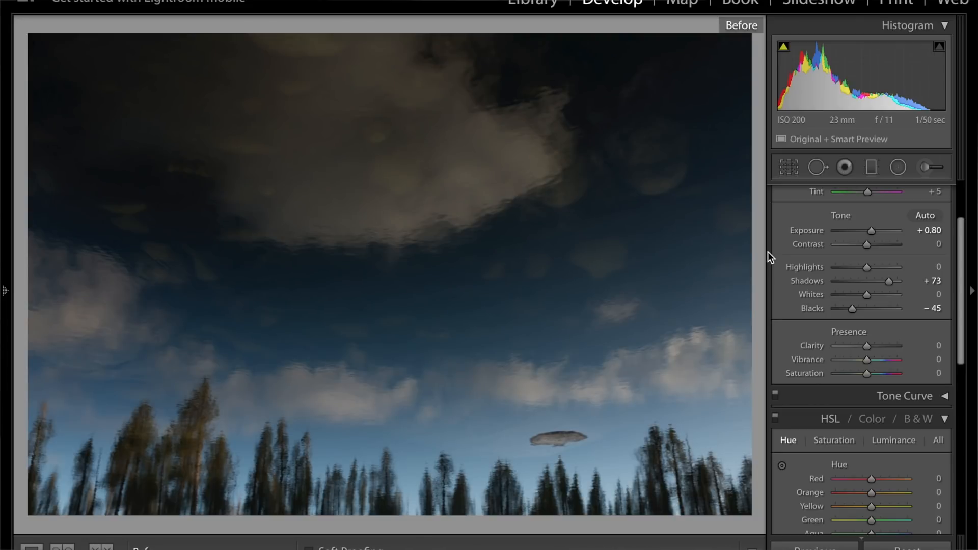
key("backslash")
key("backslash")
key("backslash")
key("backslash")
key("backslash")
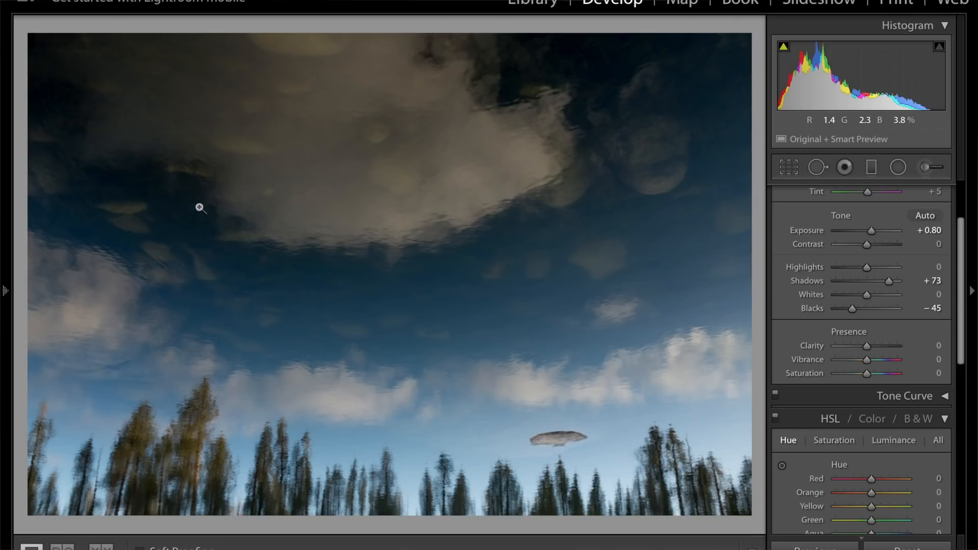
key("backslash")
key("backslash")
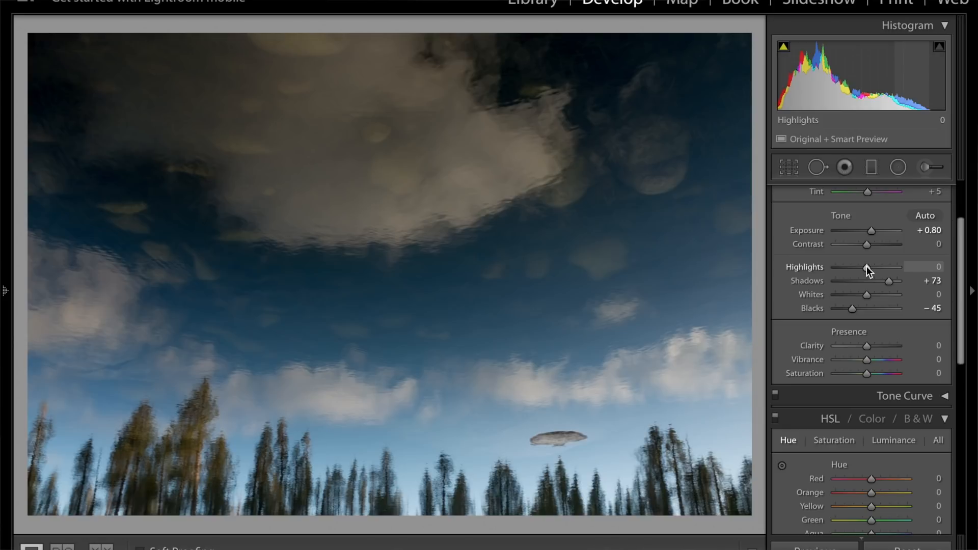
- Try highlights at +35 and -89, settle them at -56, and set the whites to +7
mouse_move(867, 267)
left_mouse_down()
mouse_move(902, 269)
mouse_move(877, 268)
left_mouse_up()
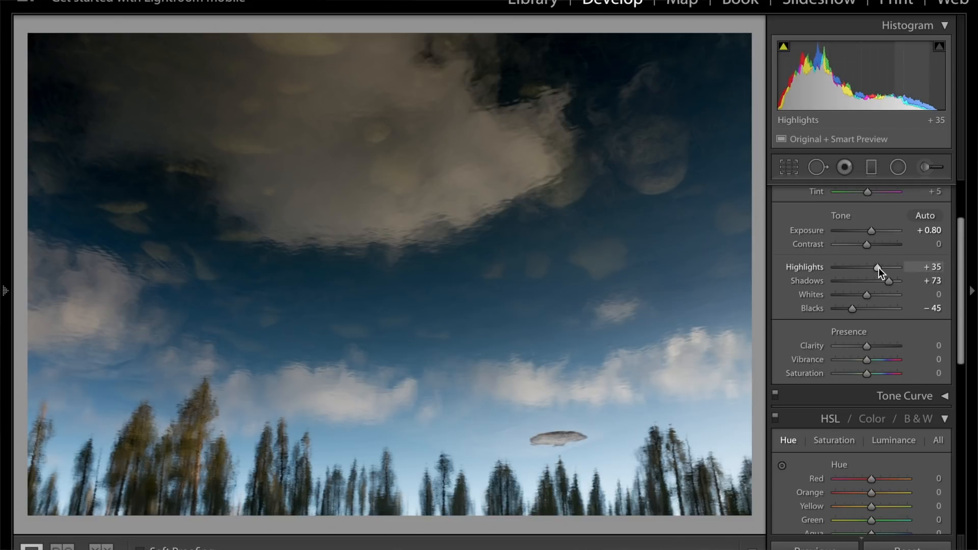
left_click_drag(872, 267, 842, 286)
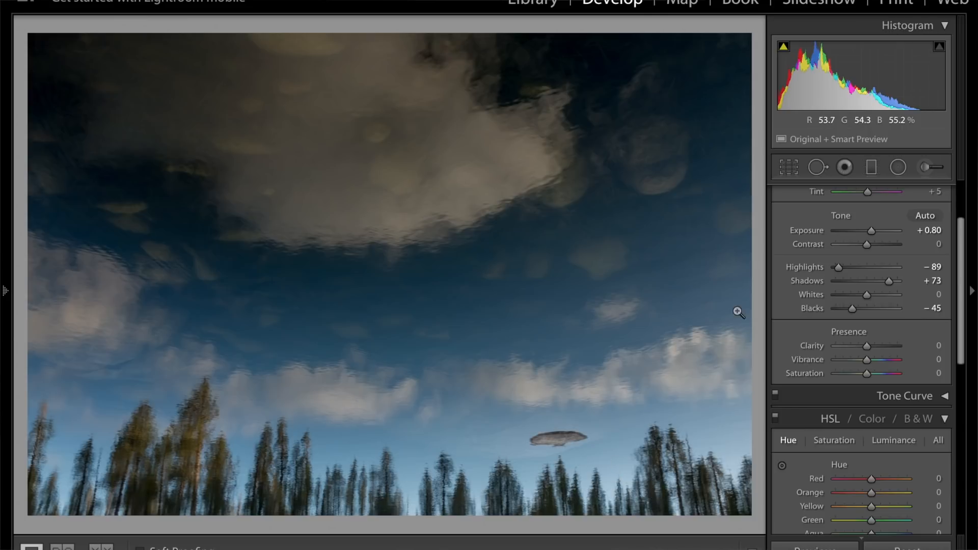
left_click_drag(838, 267, 849, 269)
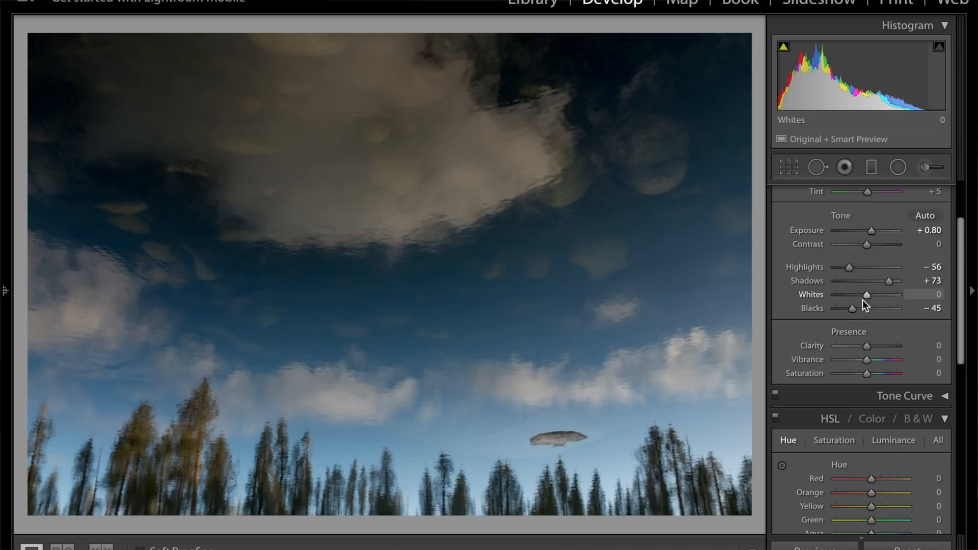
mouse_move(866, 296)
left_mouse_down()
mouse_move(887, 297)
mouse_move(827, 293)
mouse_move(868, 297)
left_mouse_up()
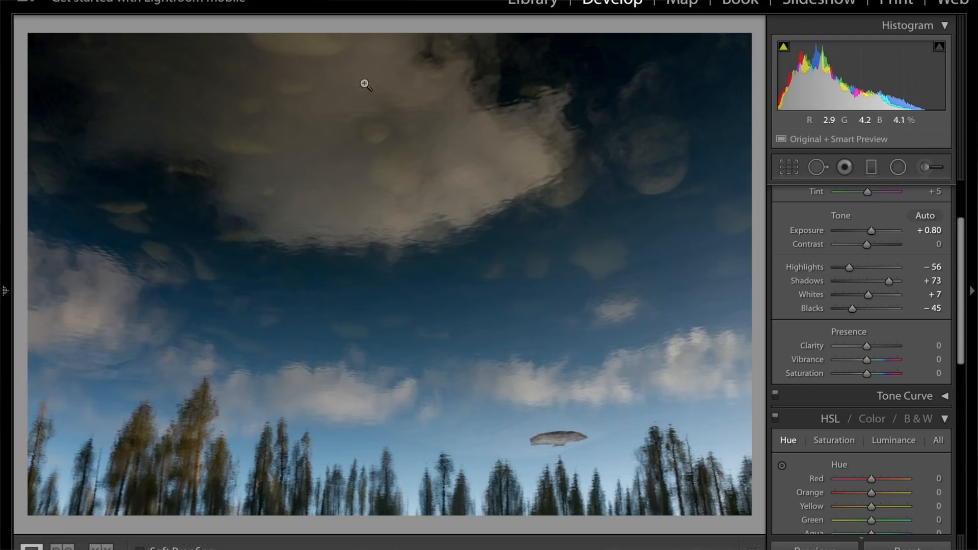
- Compare the unedited photo with the version that includes the highlights and whites adjustments
key("backslash")
key("backslash")
key("backslash")
key("backslash")
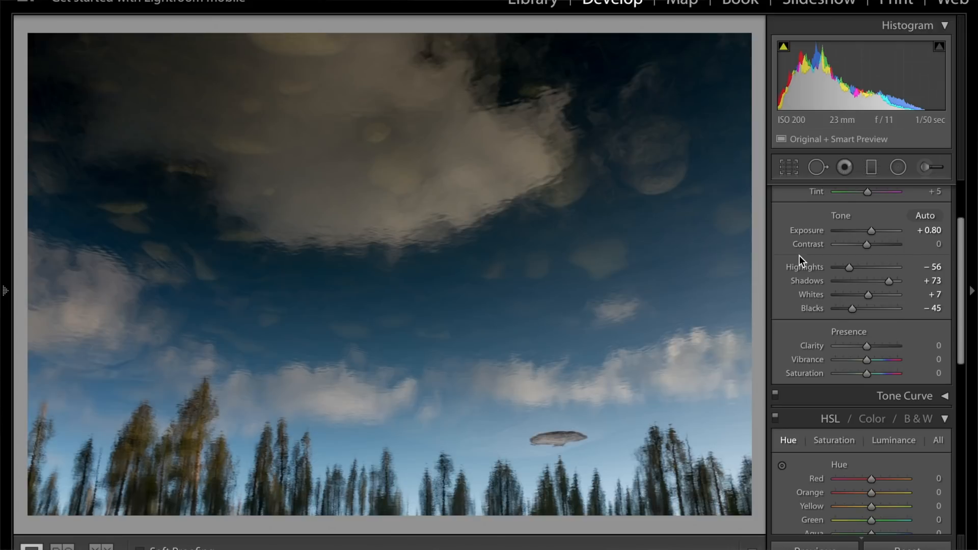
key("backslash")
key("backslash")
key("backslash")
key("backslash")
- Try the clarity extremes of +100 and -100, and set the photo's clarity to +30
left_click_drag(867, 346, 911, 349)
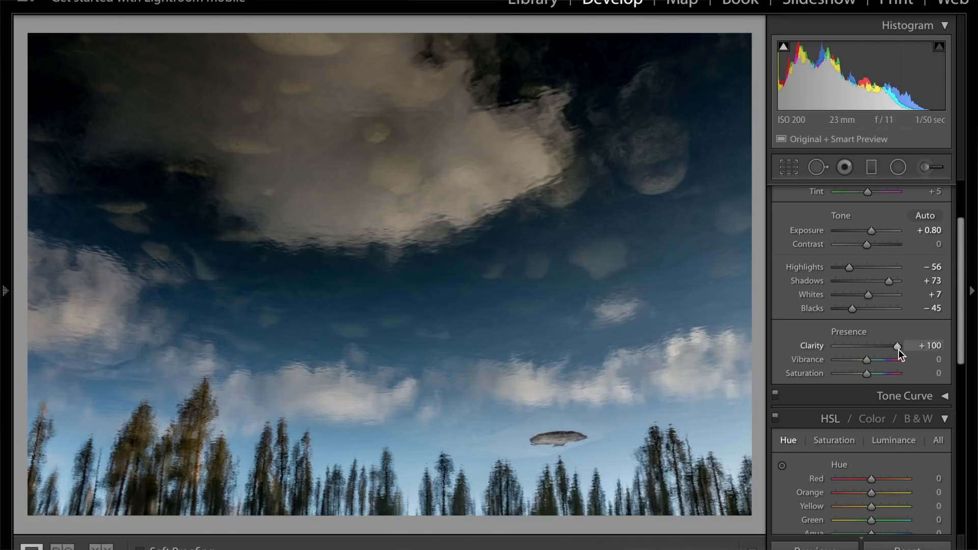
left_click_drag(894, 345, 824, 350)
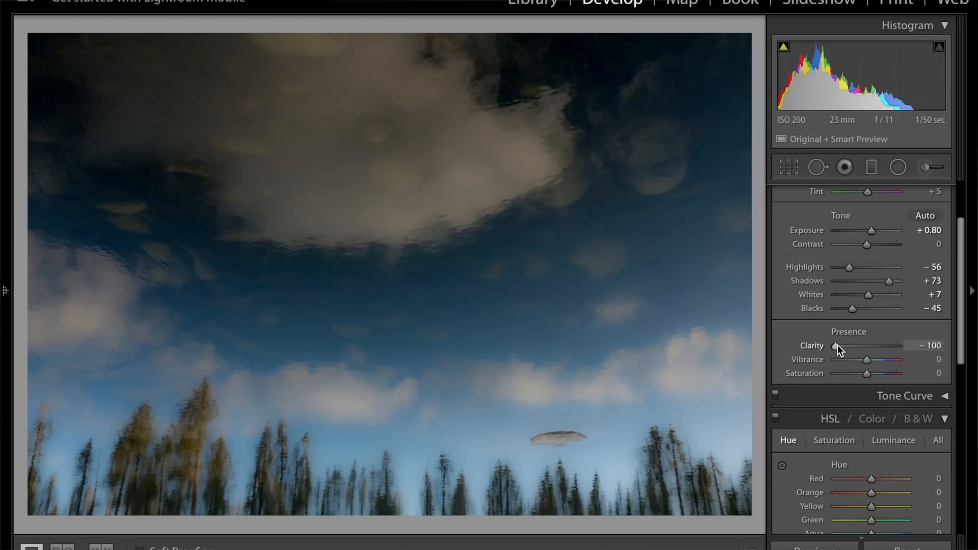
left_click_drag(840, 346, 878, 347)
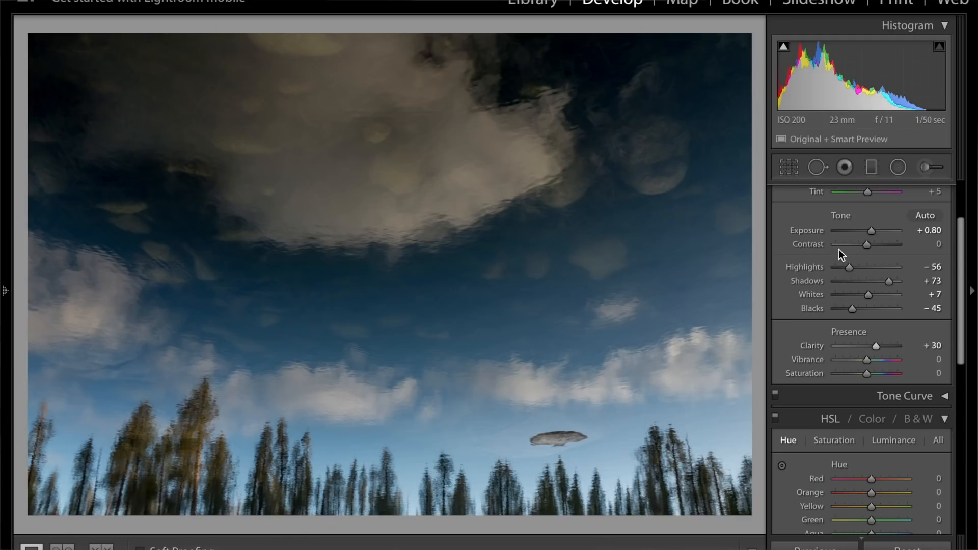
- Compare the before and after views of the photo with the clarity adjustment applied
key("backslash")
key("backslash")
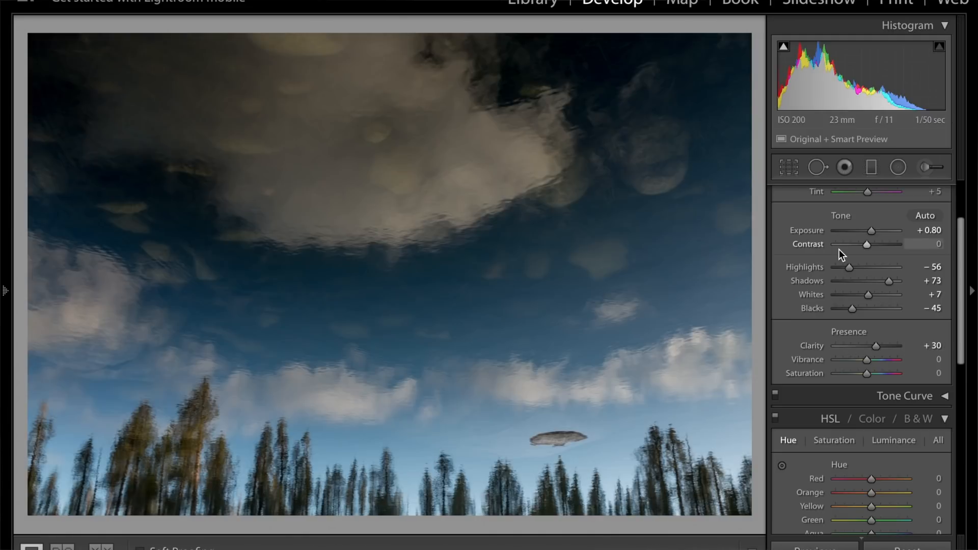
key("backslash")
key("backslash")
key("backslash")
key("backslash")
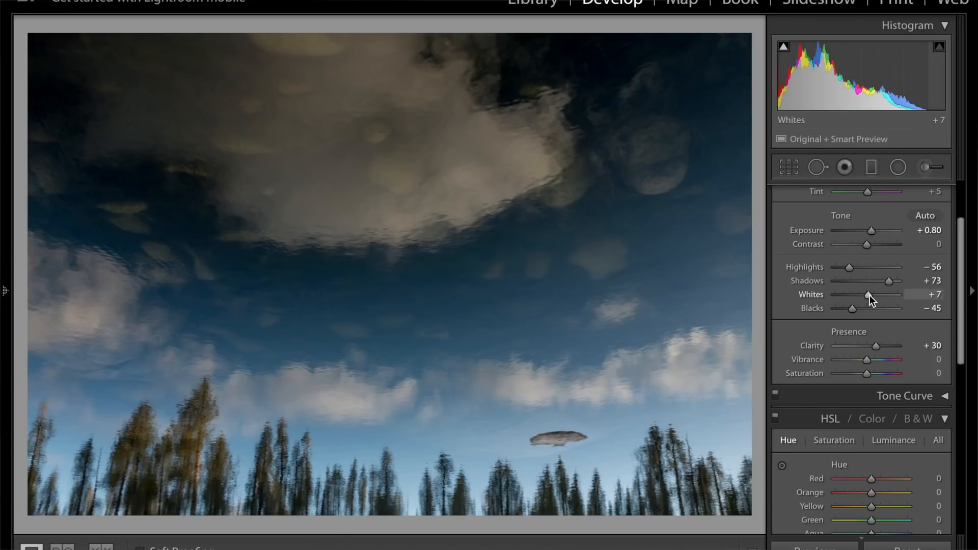
- Refine the tone to highlights -71, whites -10 and blacks -33, and compare the result with the original
left_click_drag(850, 269, 865, 295)
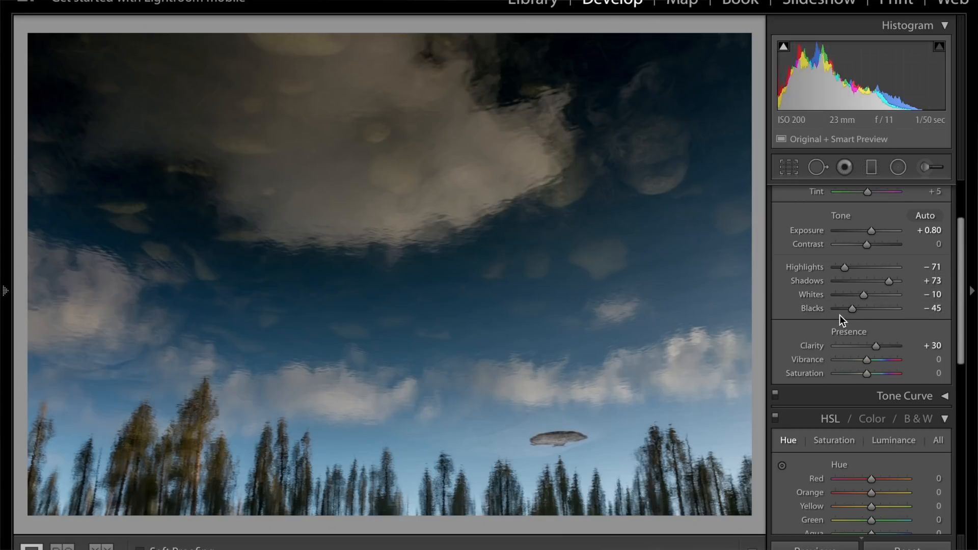
left_click_drag(850, 310, 855, 312)
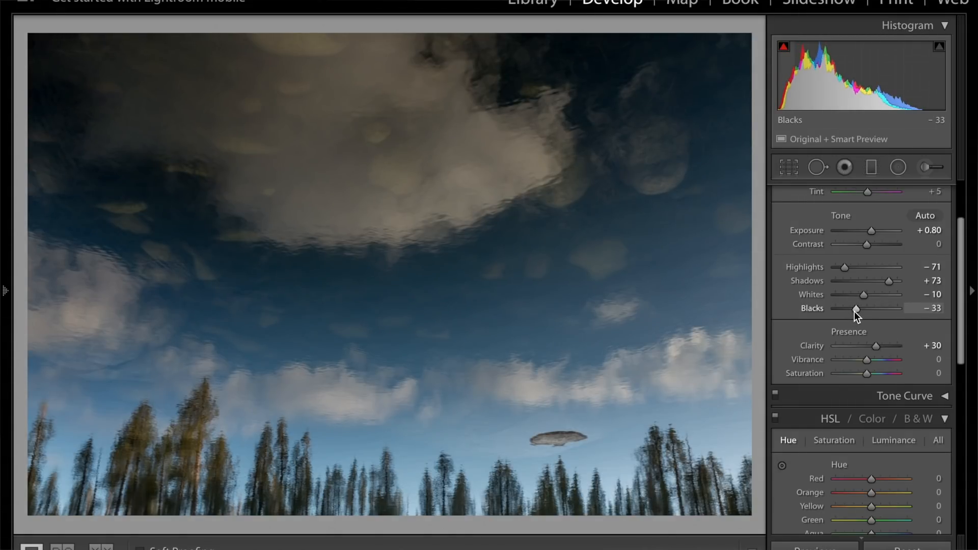
key("backslash")
key("backslash")
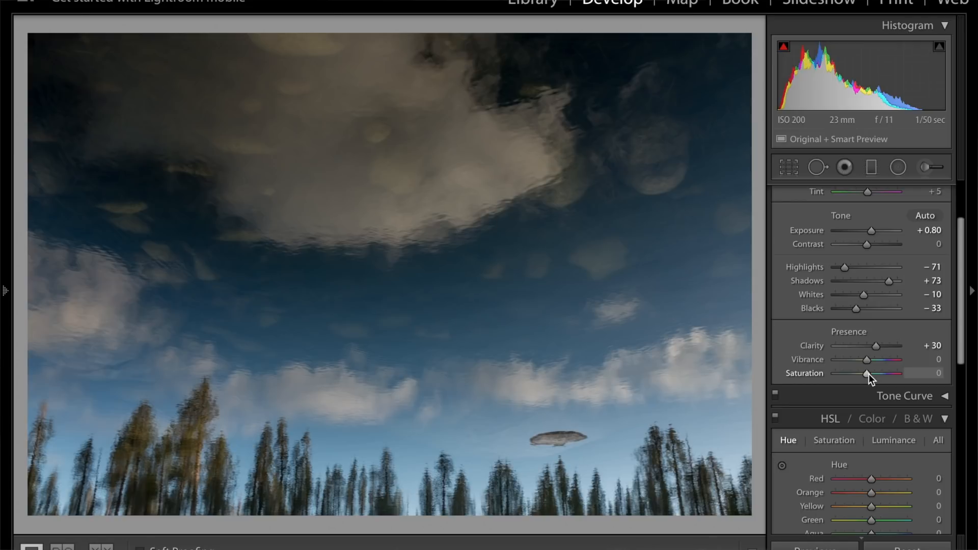
- Try saturation at -100 and vibrance at -100 and +82, and bring both values to +2
left_click_drag(869, 374, 805, 370)
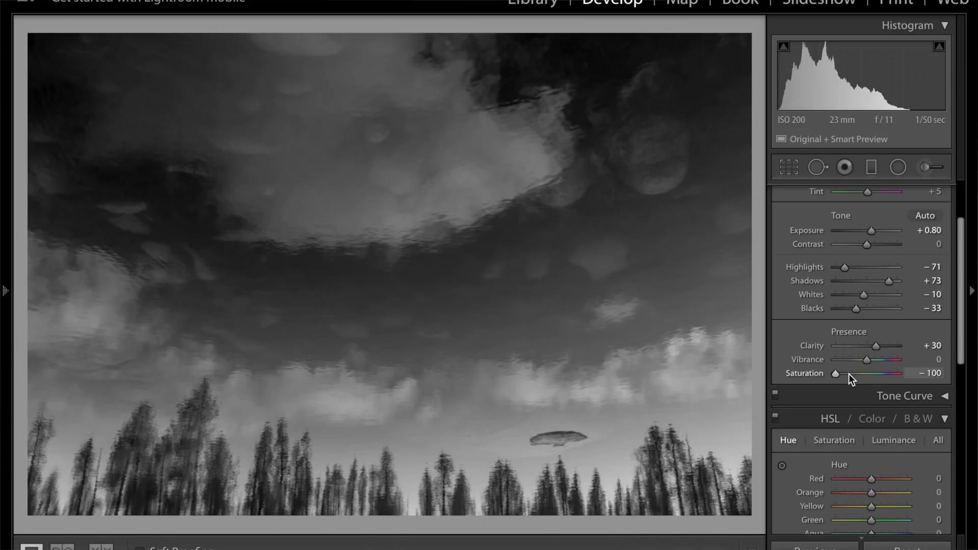
left_click_drag(837, 373, 868, 378)
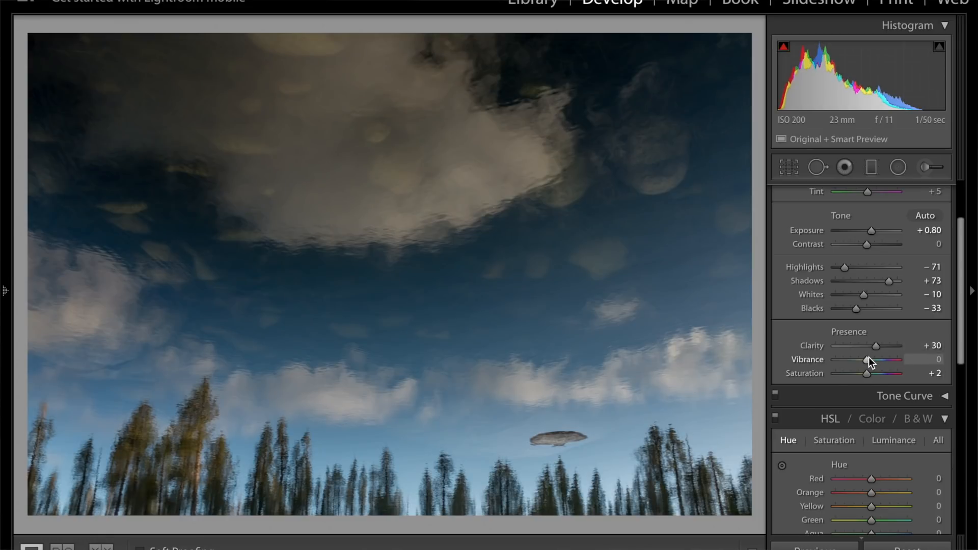
left_click_drag(868, 360, 799, 362)
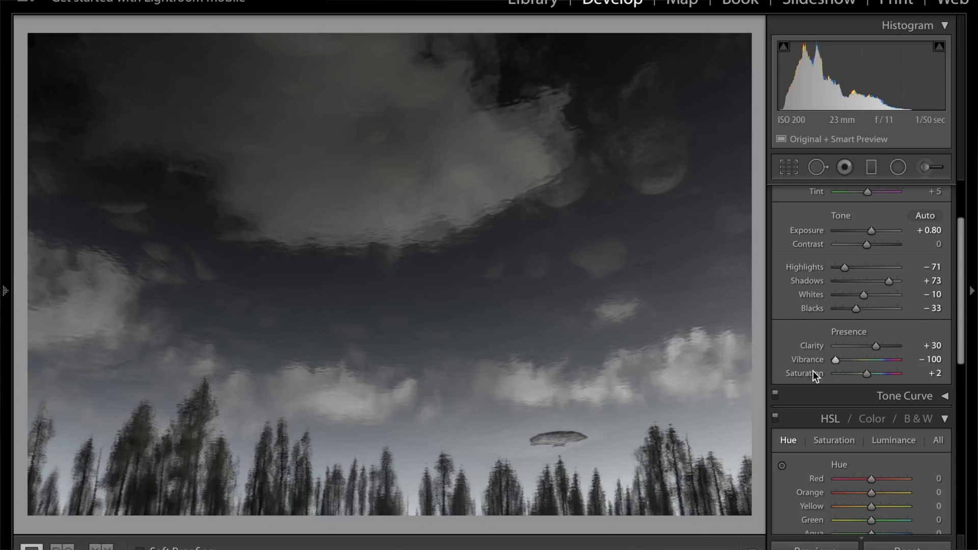
left_click_drag(834, 360, 891, 365)
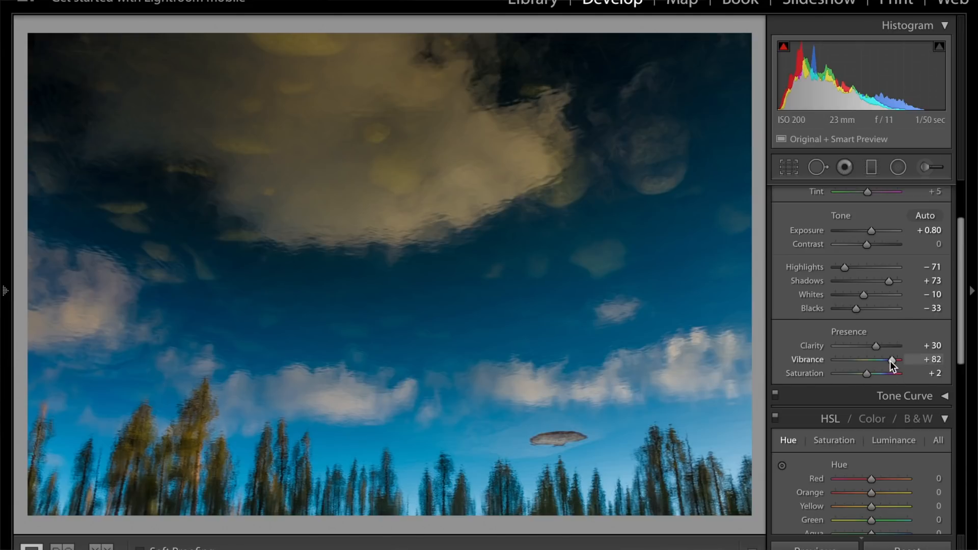
left_click_drag(891, 361, 865, 361)
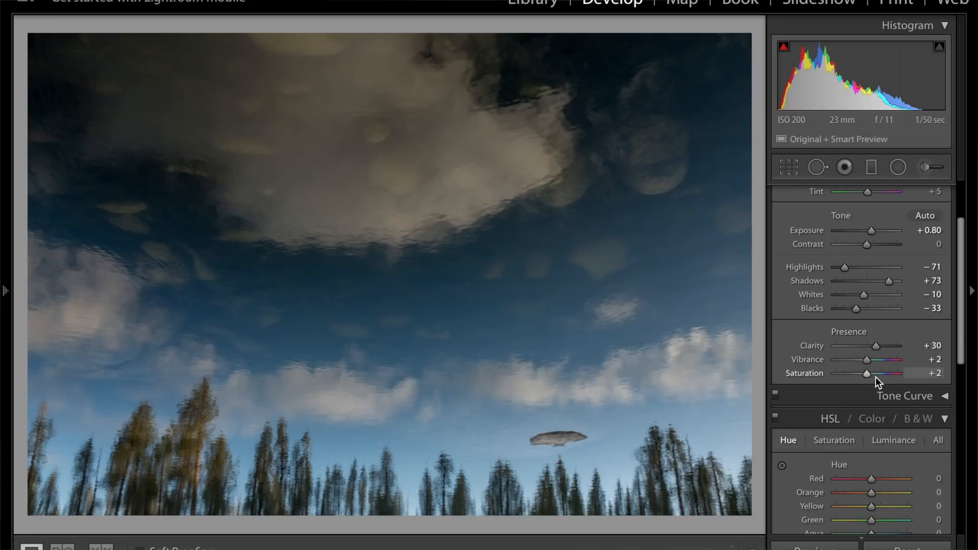
- Try saturation at +100, and set the photo's saturation to -4 and vibrance to +29
left_click_drag(868, 377, 927, 373)
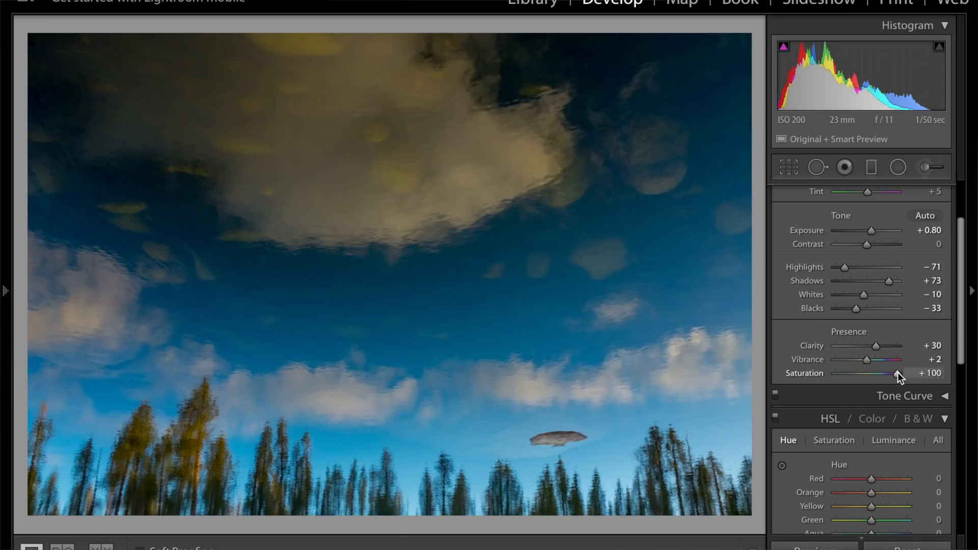
mouse_move(898, 374)
left_mouse_down()
mouse_move(859, 384)
mouse_move(880, 362)
mouse_move(896, 366)
mouse_move(862, 373)
mouse_move(909, 363)
mouse_move(841, 364)
mouse_move(881, 364)
left_mouse_up()
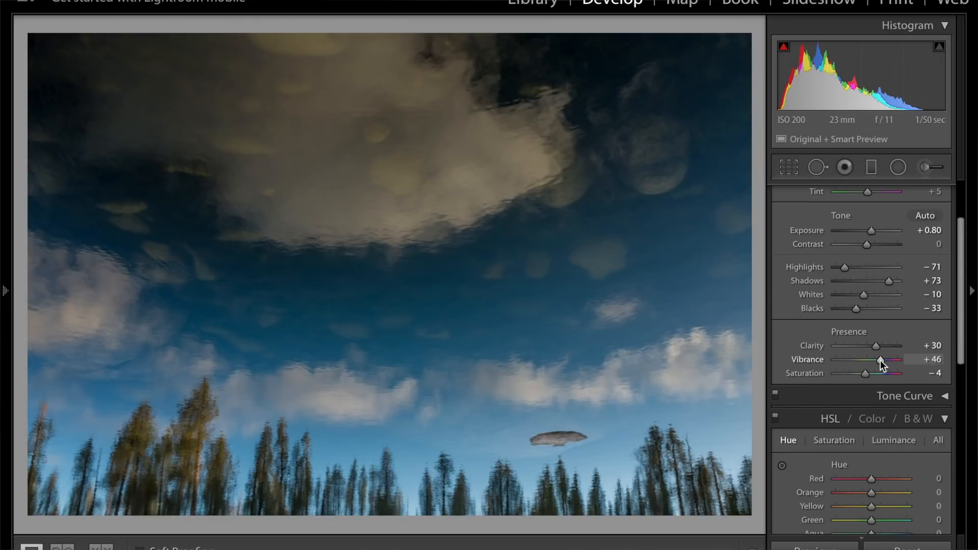
left_click_drag(880, 360, 875, 364)
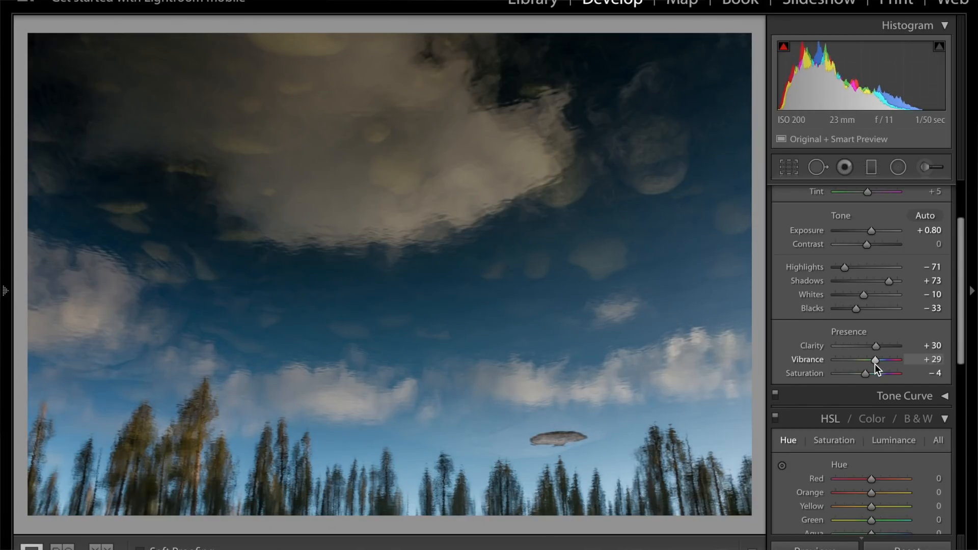
- Compare the original photo with the version that includes the vibrance and saturation adjustments
key("backslash")
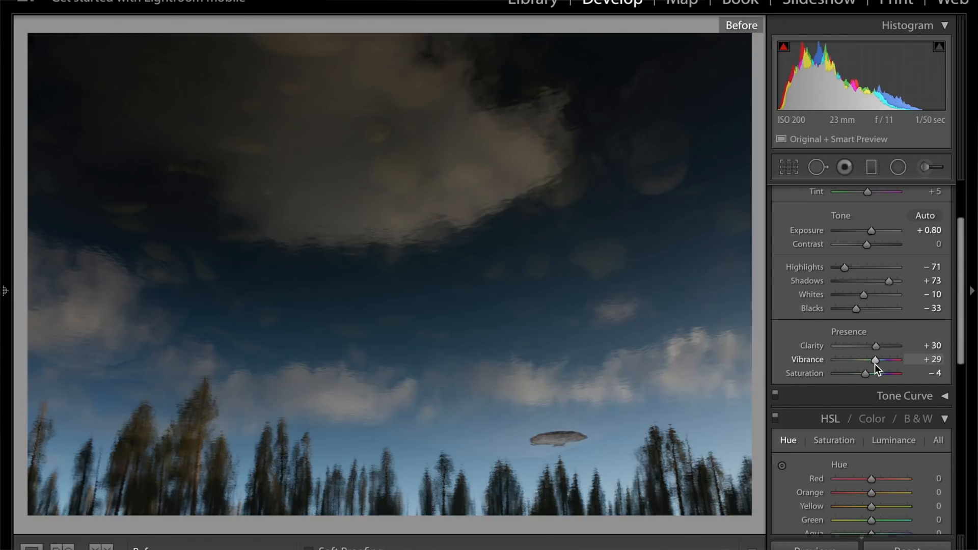
key("backslash")
key("backslash")
key("backslash")
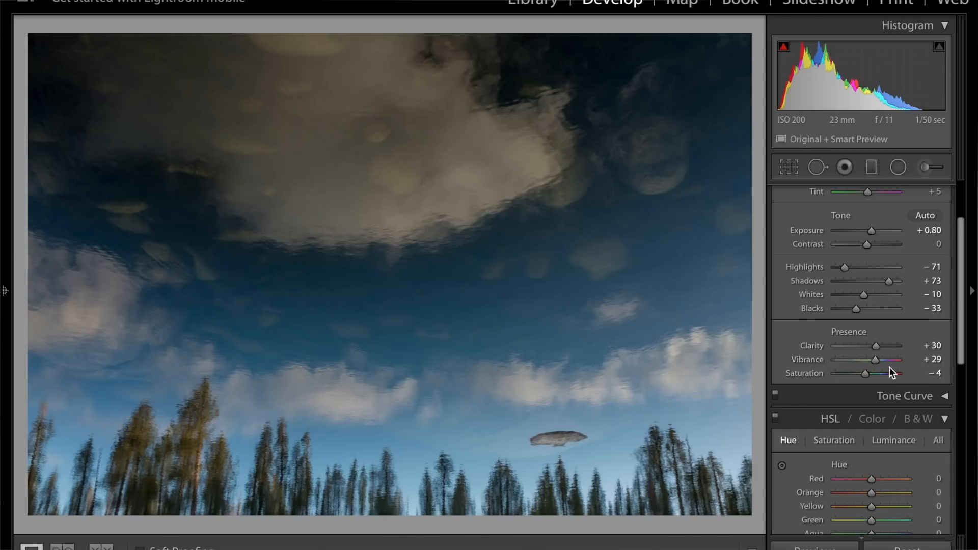
- Try vibrance and saturation both at +100, and set vibrance to +45 and saturation to -14
left_click_drag(876, 357, 940, 361)
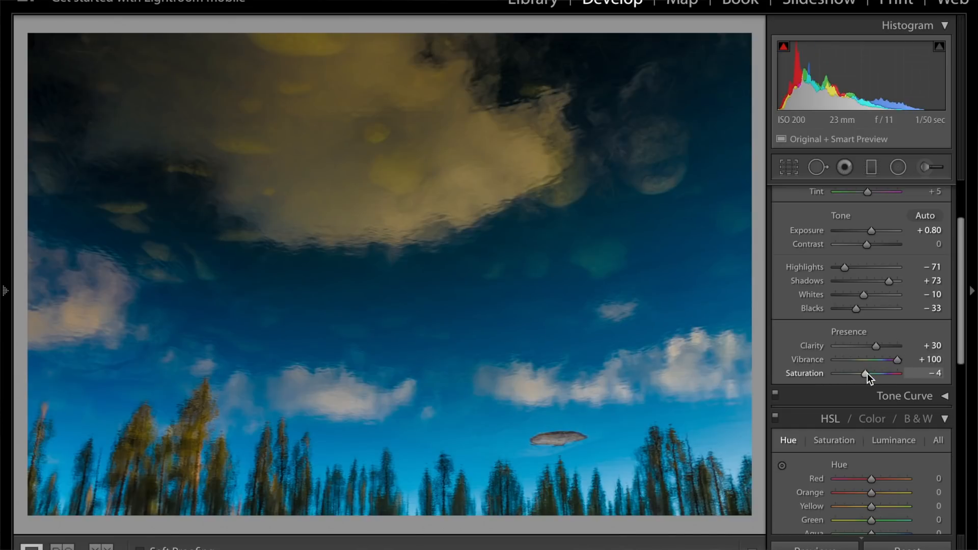
left_click_drag(867, 372, 935, 375)
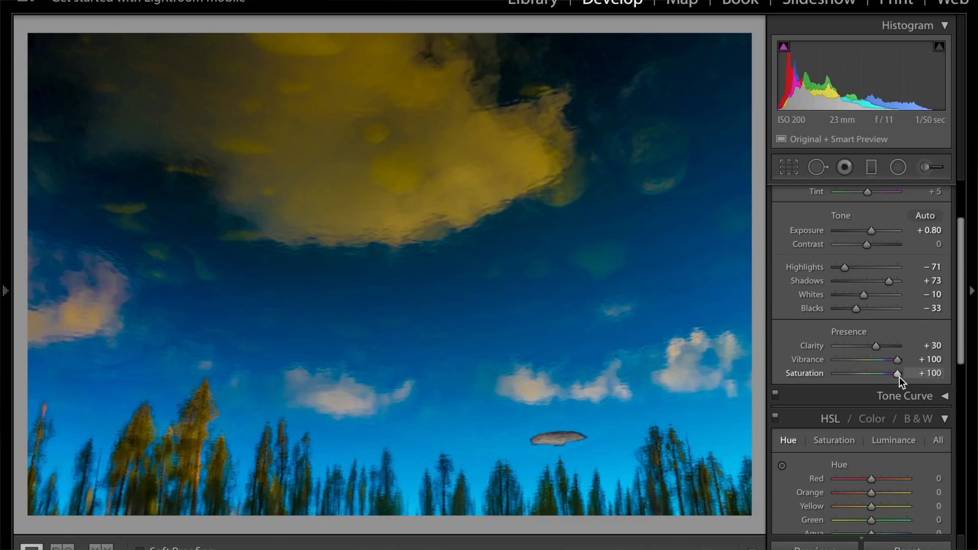
left_click_drag(898, 375, 882, 363)
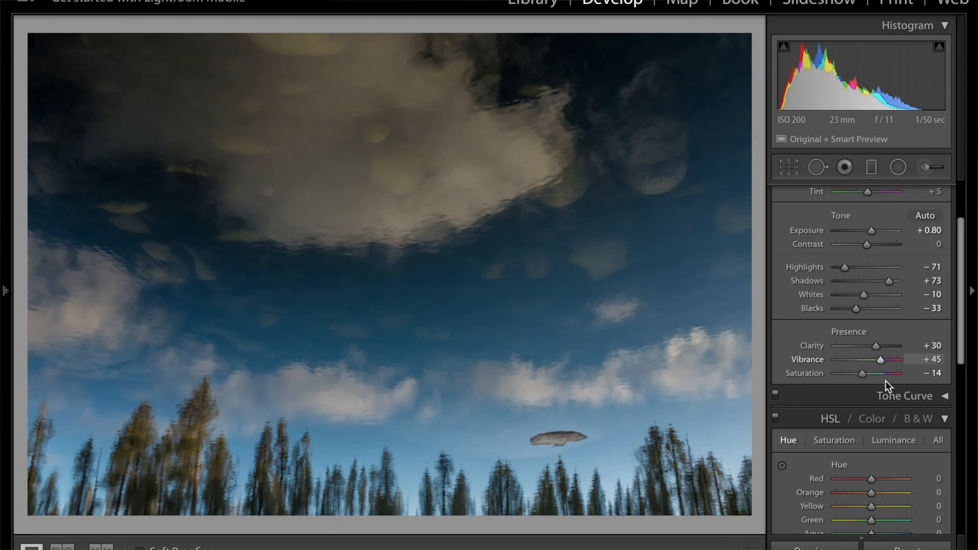
- Collapse the HSL section, review the Basic adjustments, and compare the edited photo with the original
left_click(947, 418)
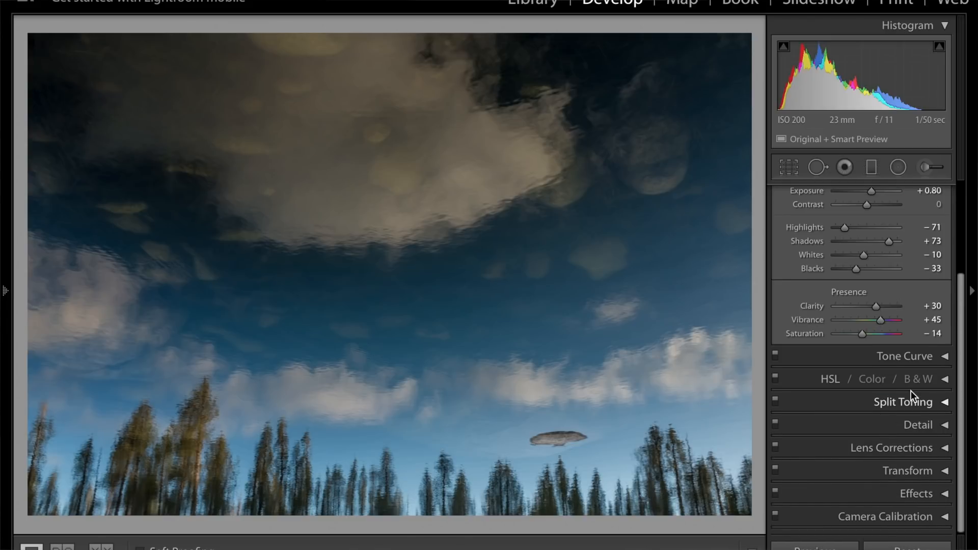
scroll(904, 403, "up", 1)
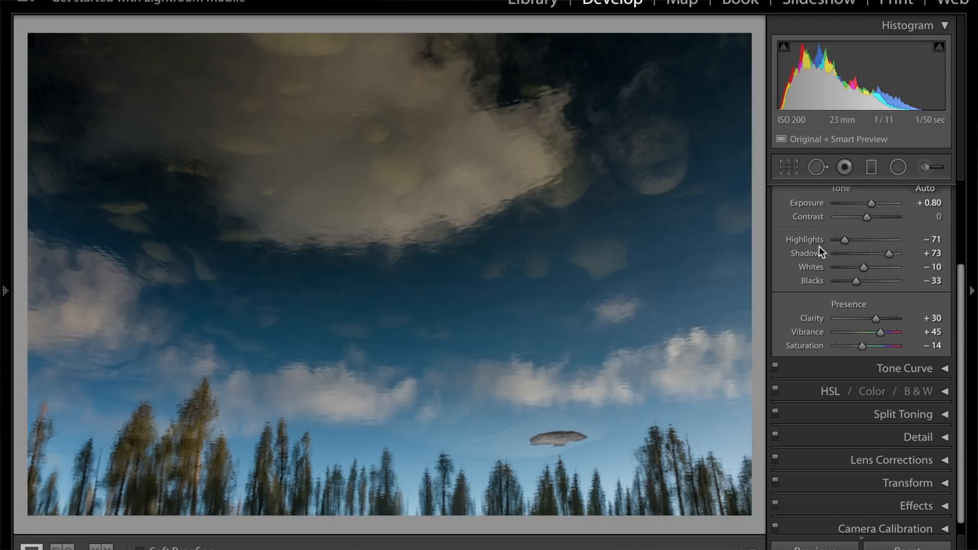
scroll(842, 319, "up", 5)
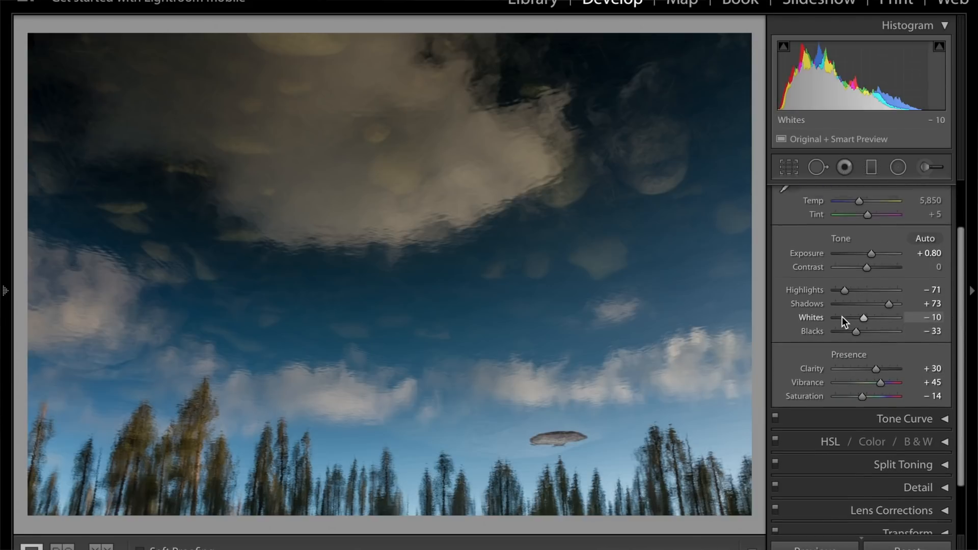
scroll(842, 316, "up", 1)
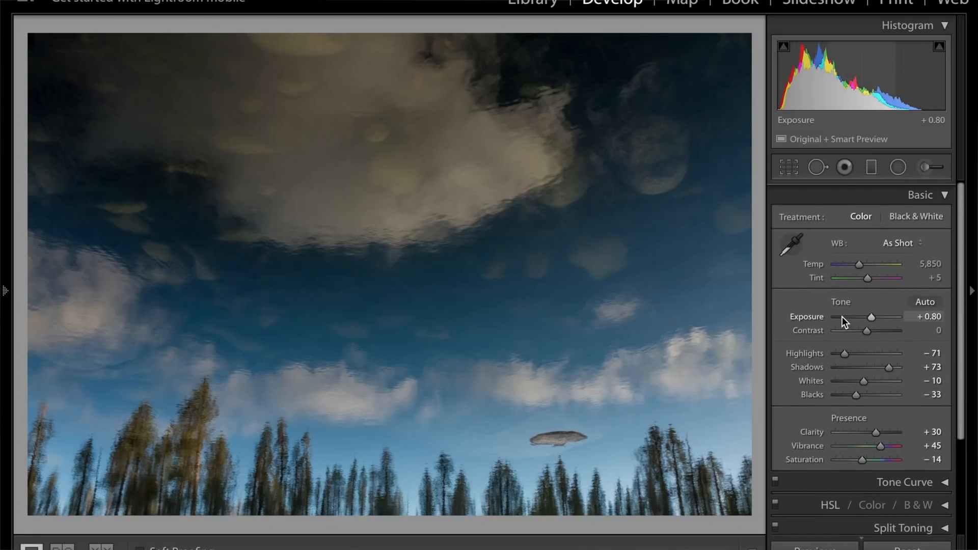
scroll(885, 456, "down", 2)
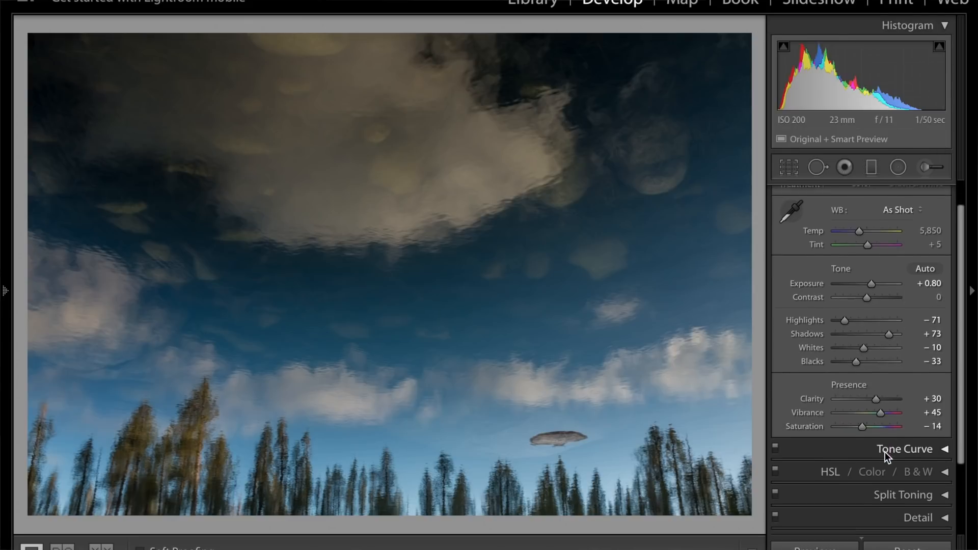
scroll(886, 452, "down", 4)
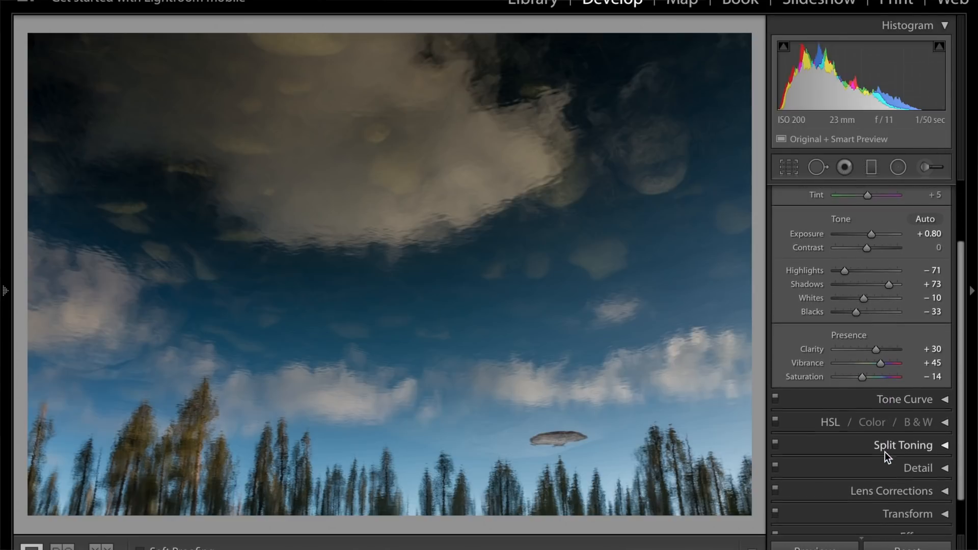
scroll(884, 452, "up", 5)
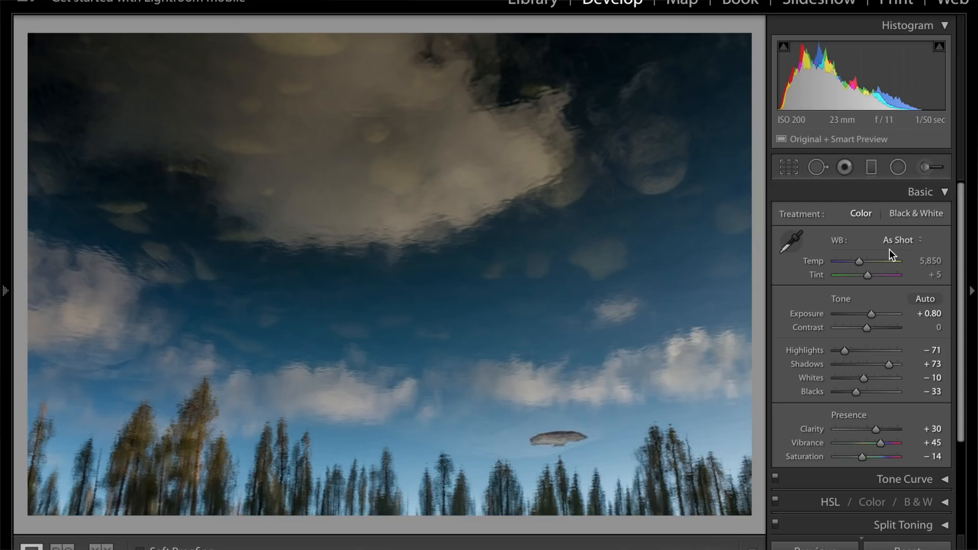
key("backslash")
key("backslash")
key("backslash")
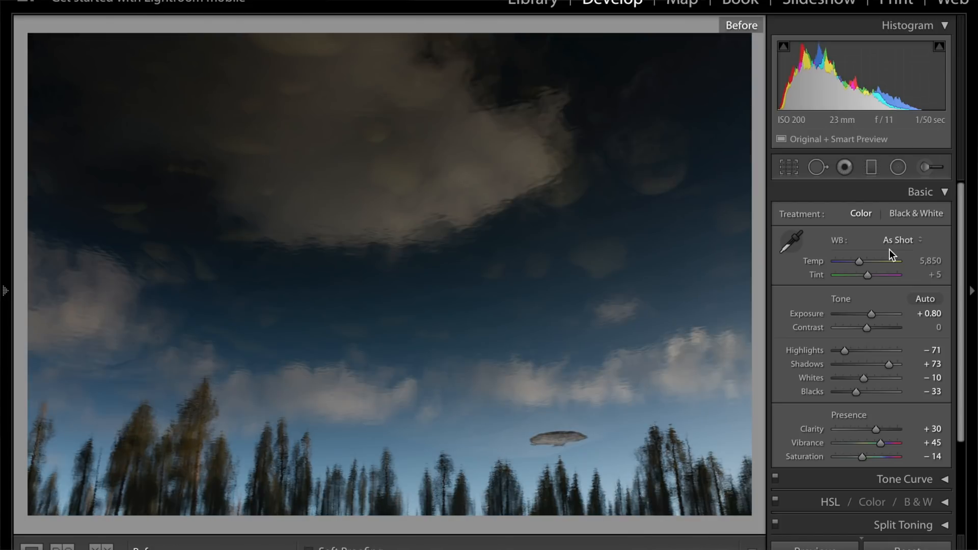
key("backslash")
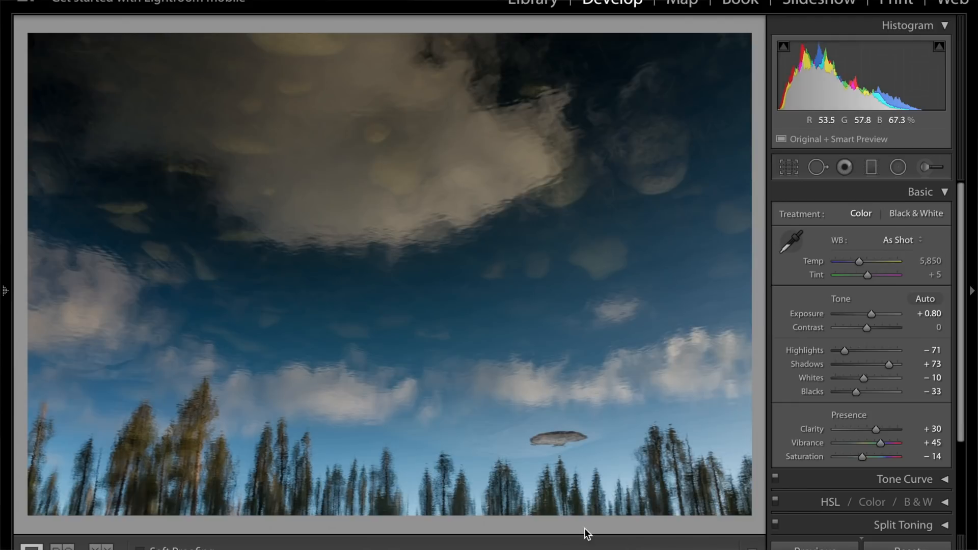
- Show the filmstrip and open the photo IMG_E0818.JPG of the red cabin and old truck
mouse_move(617, 548)
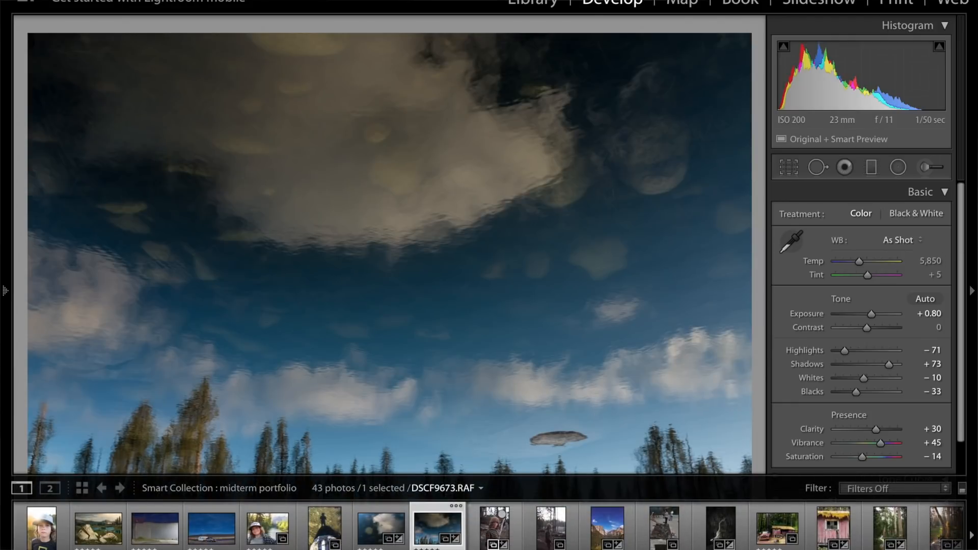
key("F6")
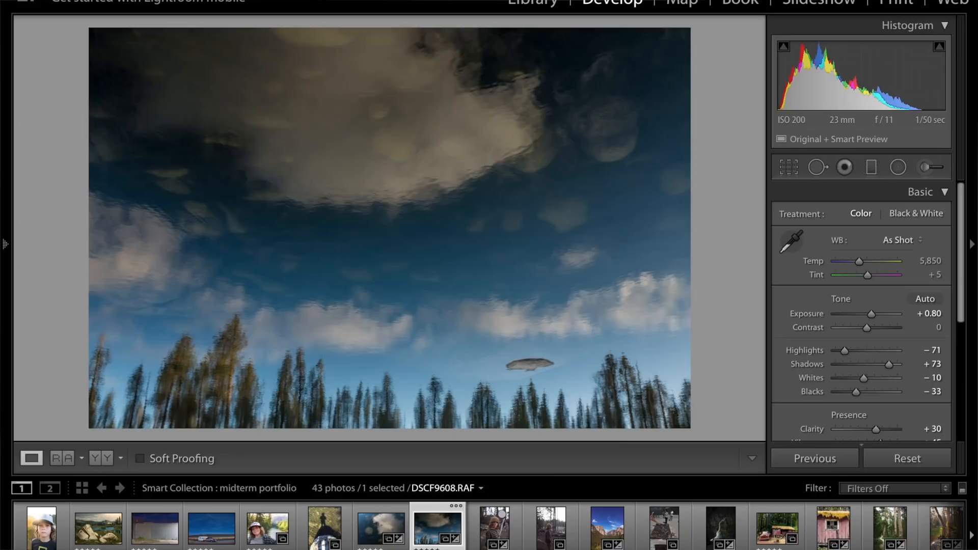
left_click(774, 533)
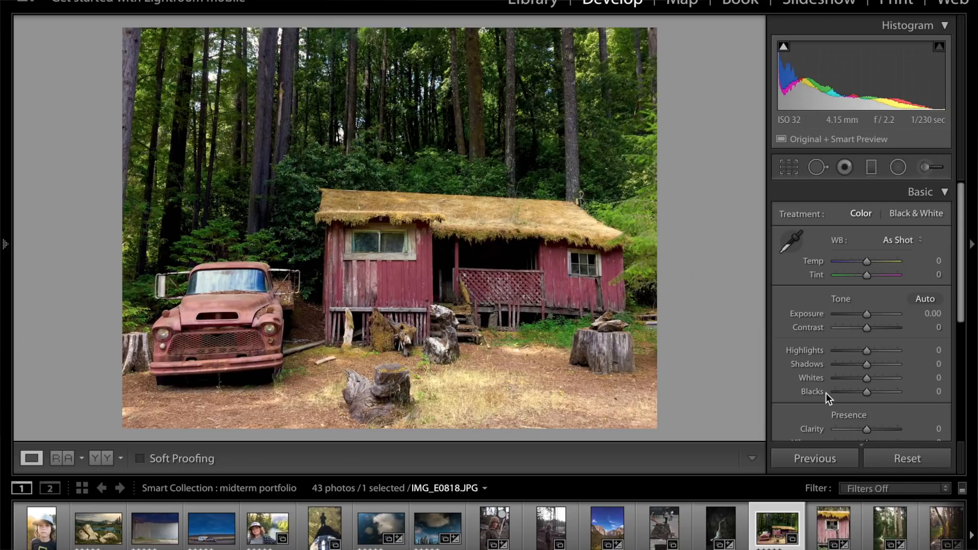
- Try temperature +7 and tint -92 on the cabin photo, and restore its white balance to As Shot
left_click(903, 242)
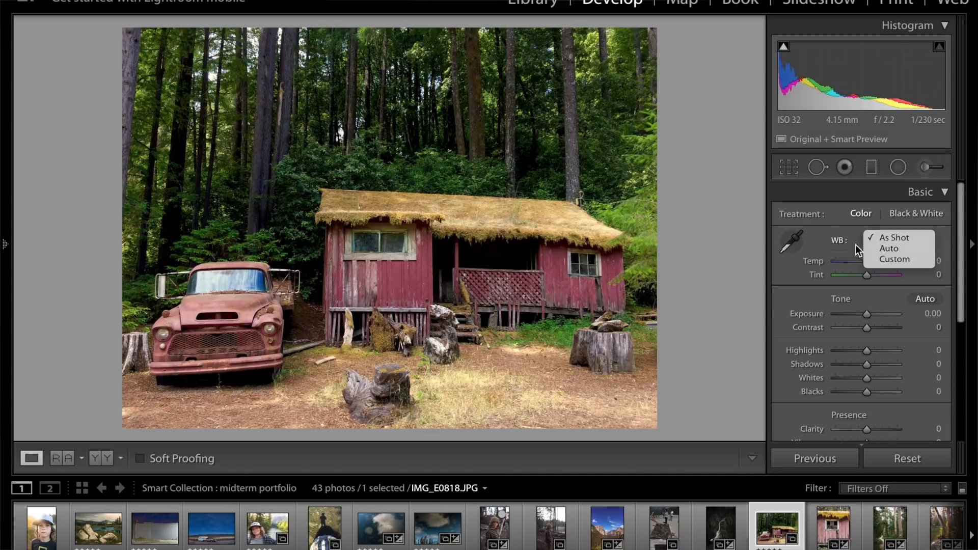
left_click(832, 249)
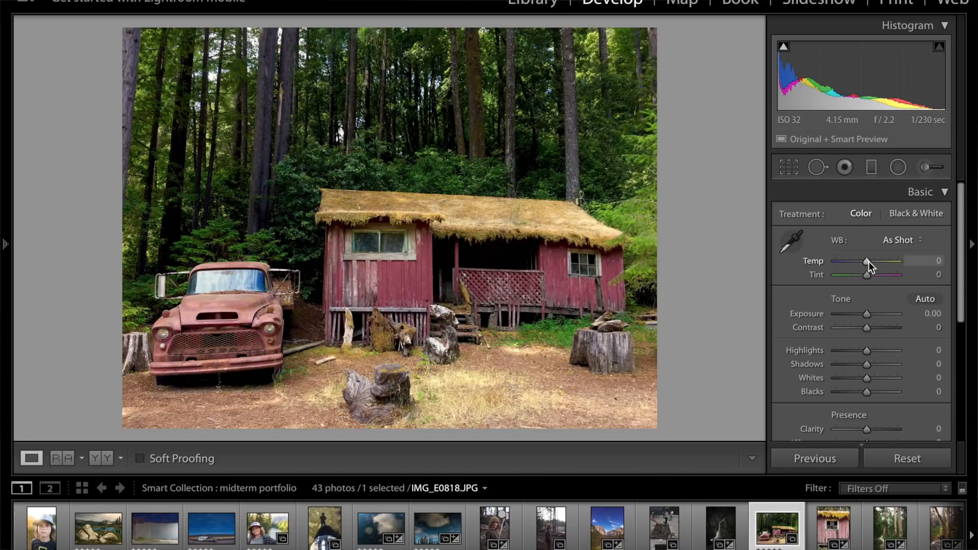
mouse_move(869, 263)
left_mouse_down()
mouse_move(881, 262)
mouse_move(870, 264)
left_mouse_up()
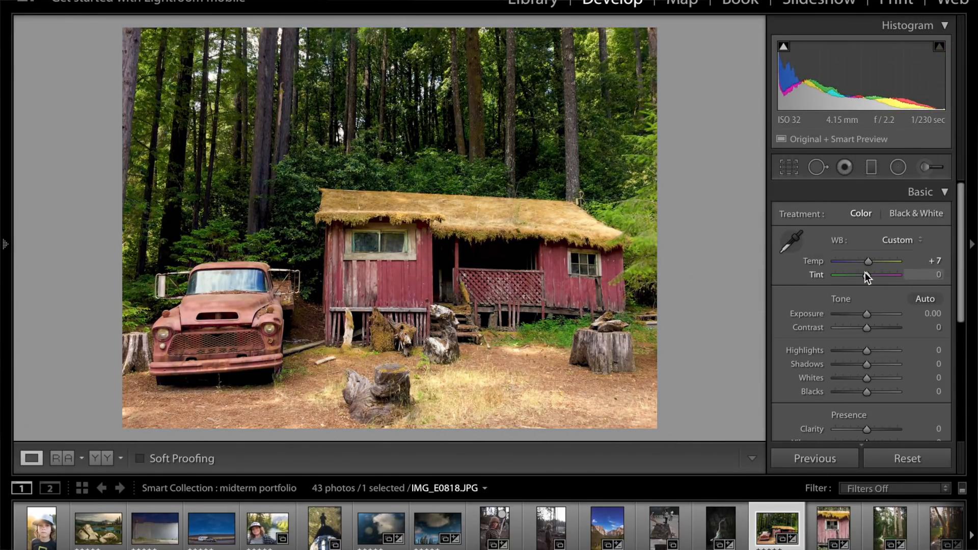
left_click_drag(865, 278, 837, 283)
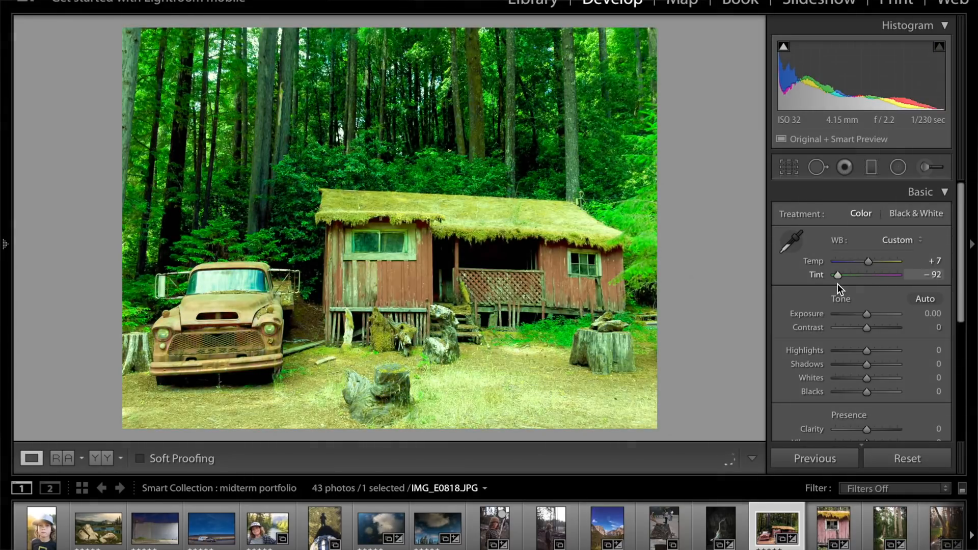
left_click(913, 239)
left_click(911, 220)
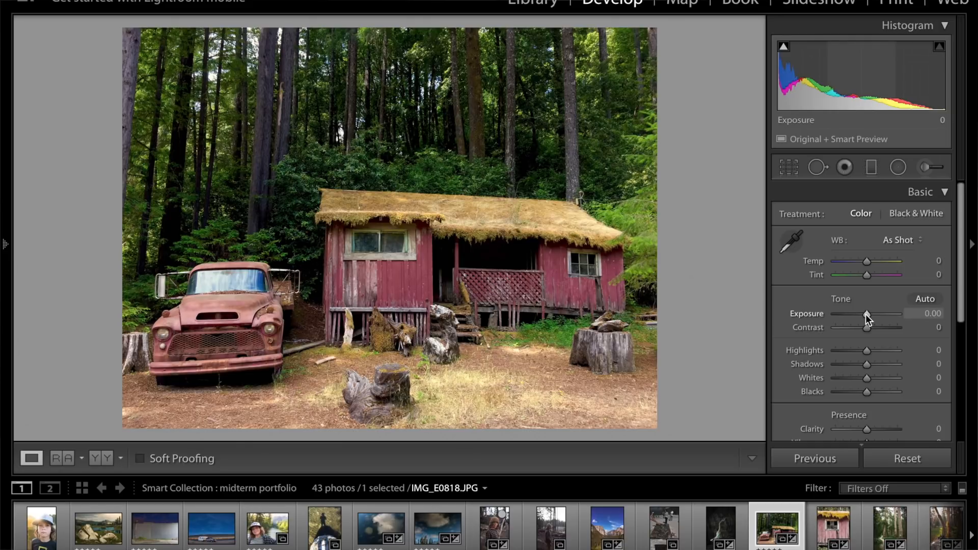
- Try the cabin photo's exposure at +1.95, and set exposure to +0.20 and shadows to +26
mouse_move(866, 315)
left_mouse_down()
mouse_move(856, 317)
mouse_move(878, 314)
left_mouse_up()
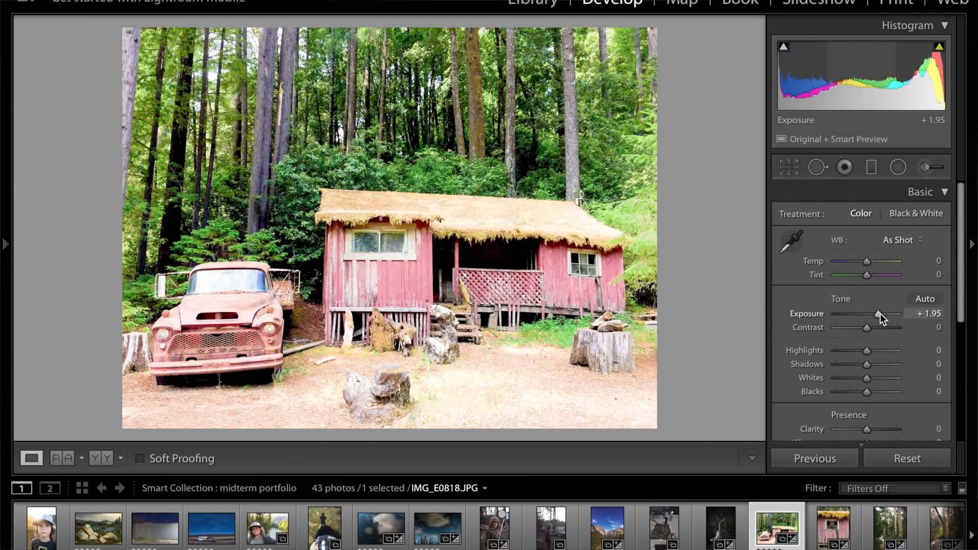
left_click_drag(876, 313, 864, 316)
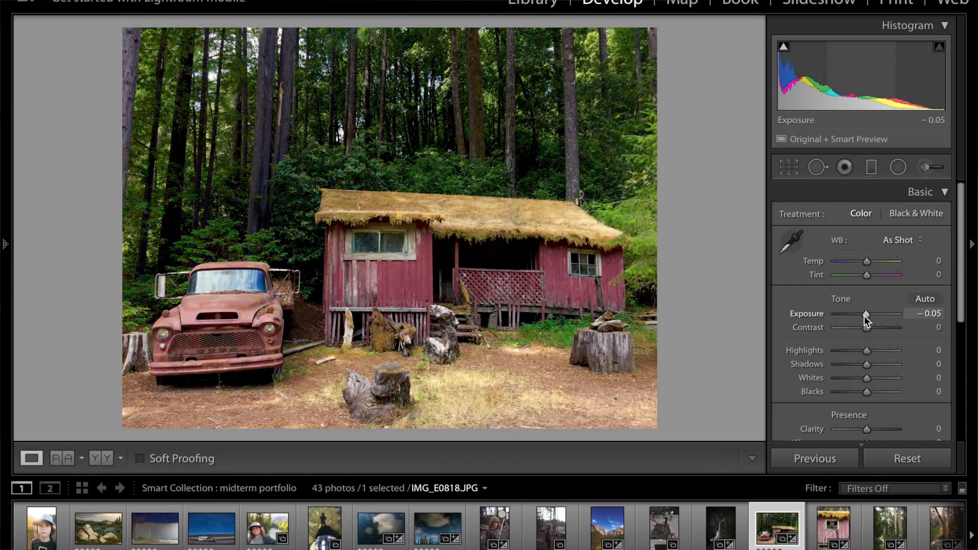
double_click(865, 316)
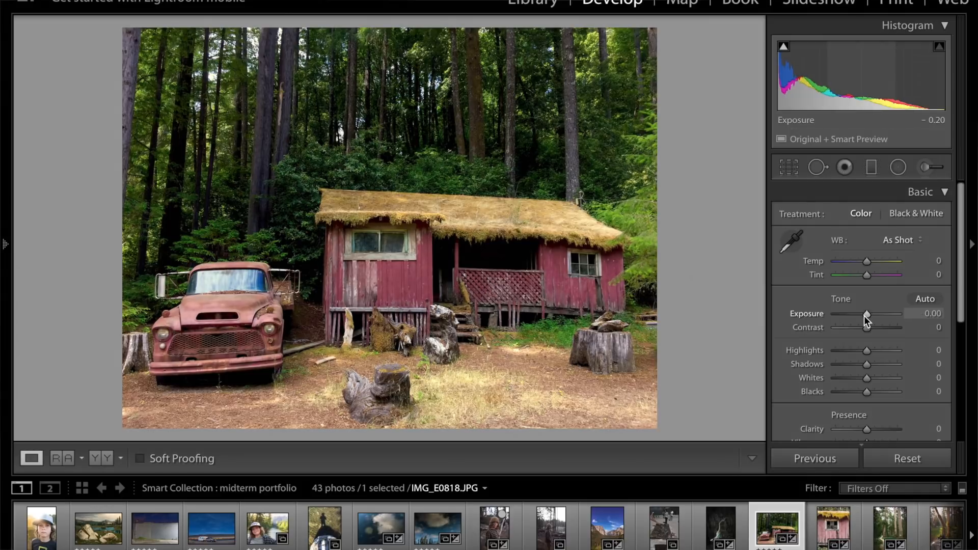
left_click_drag(863, 315, 866, 316)
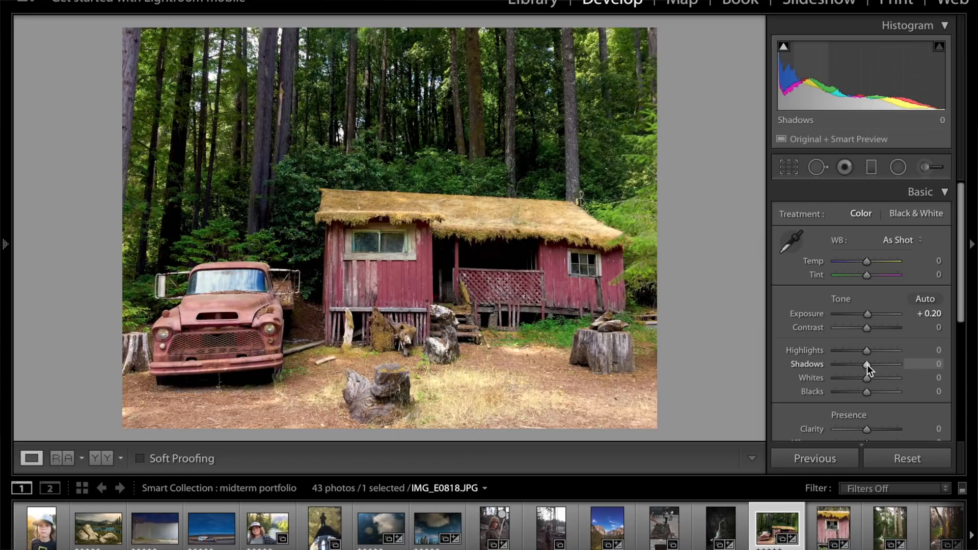
left_click_drag(867, 364, 874, 363)
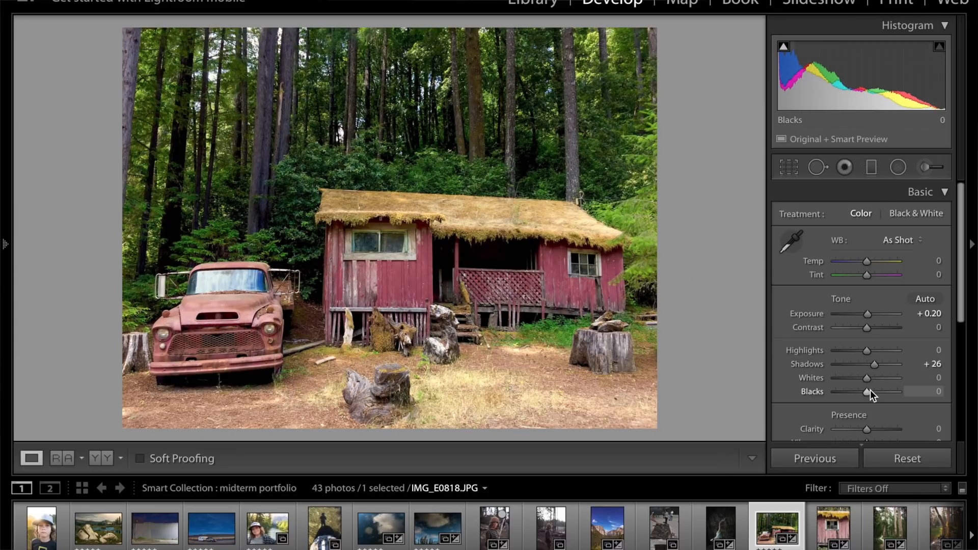
- Set the cabin photo's blacks to -24, try clarity at +54, and set clarity to +37
left_click_drag(866, 393, 860, 396)
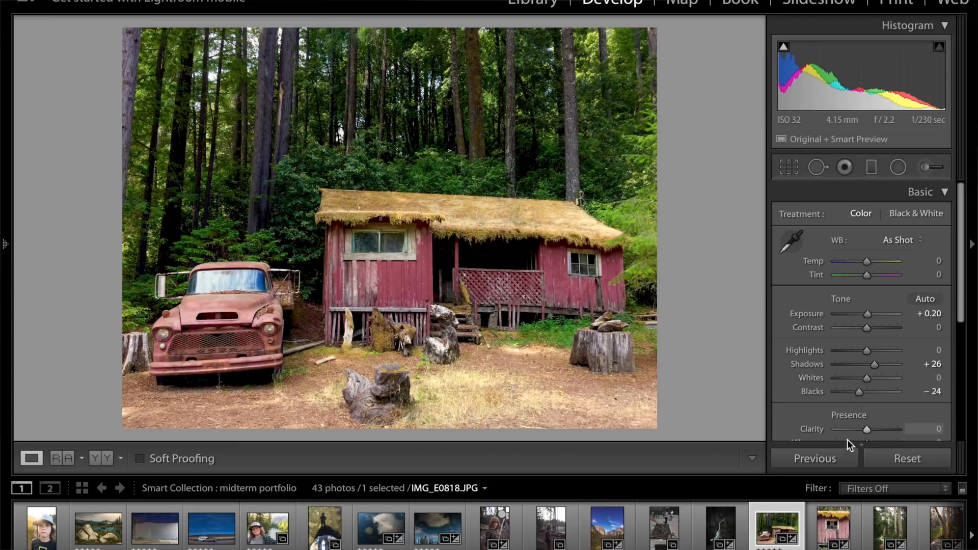
scroll(835, 404, "down", 3)
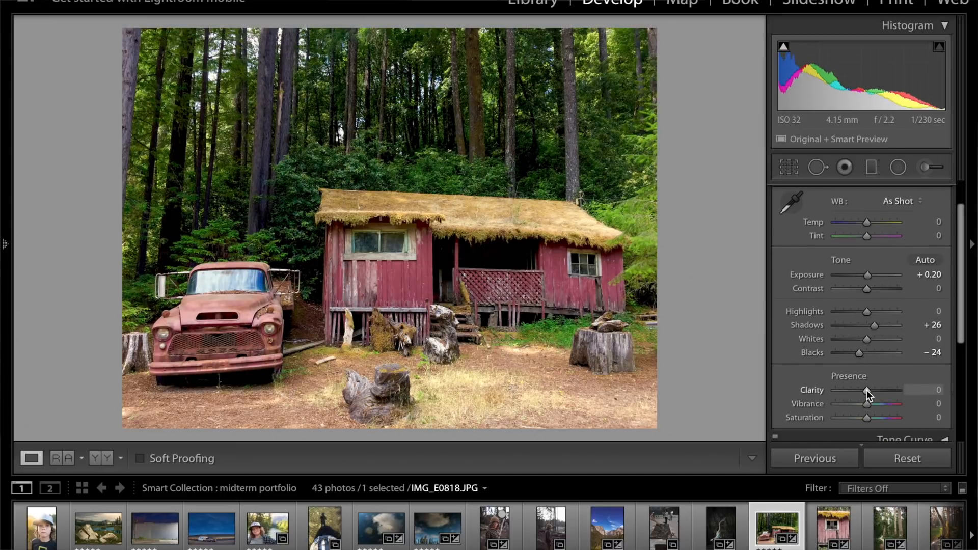
left_click_drag(866, 389, 882, 391)
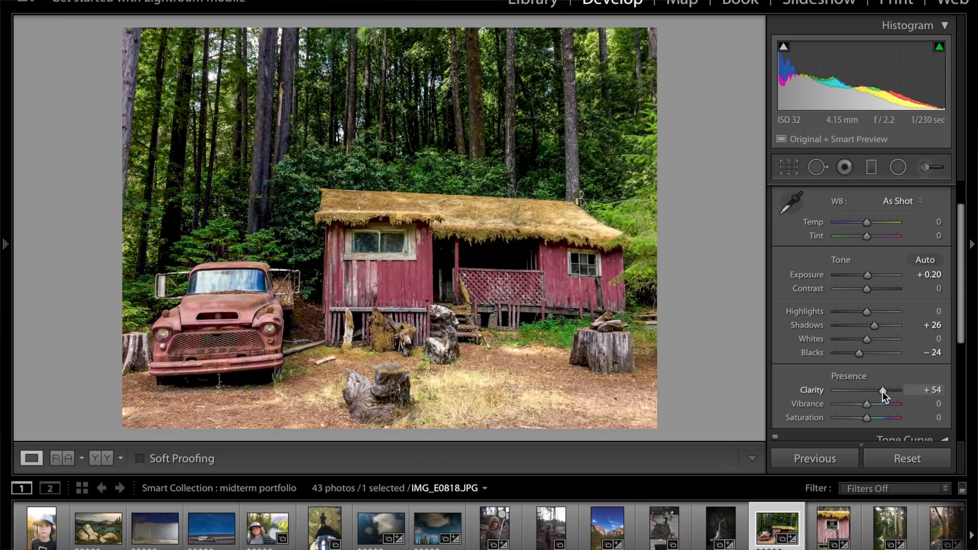
left_click_drag(883, 392, 877, 391)
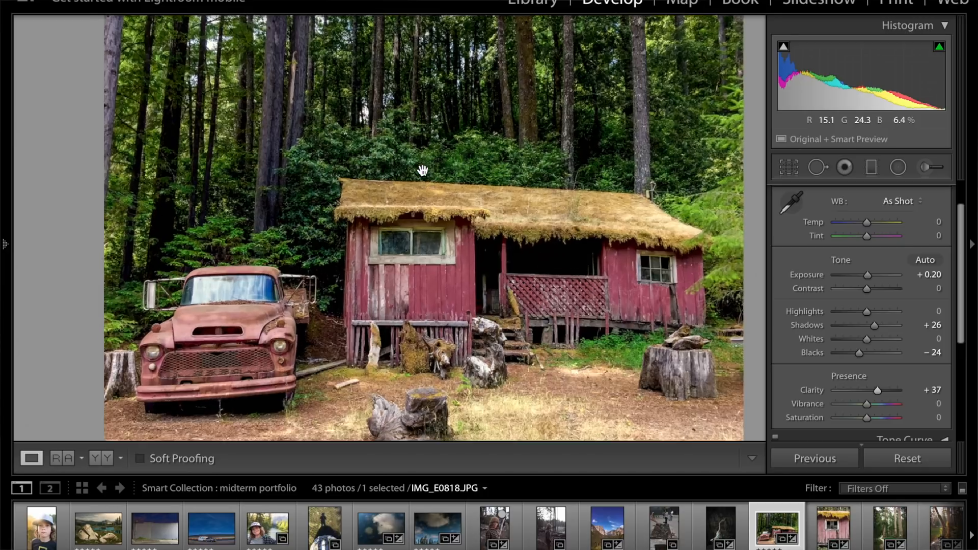
- Inspect the cabin and truck up close while setting blacks to -35, shadows to +57 and clarity to +22
left_click(422, 170)
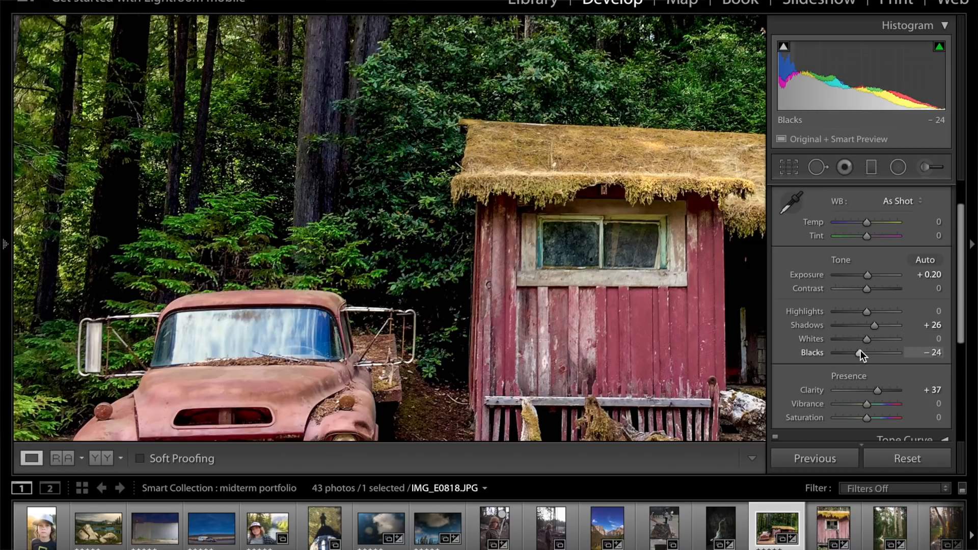
left_click_drag(860, 350, 886, 327)
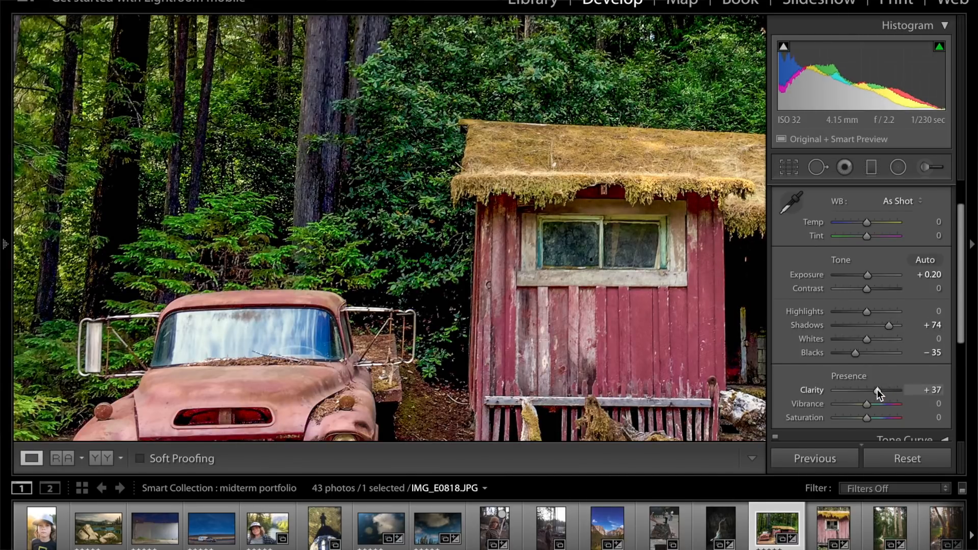
left_click_drag(877, 389, 873, 391)
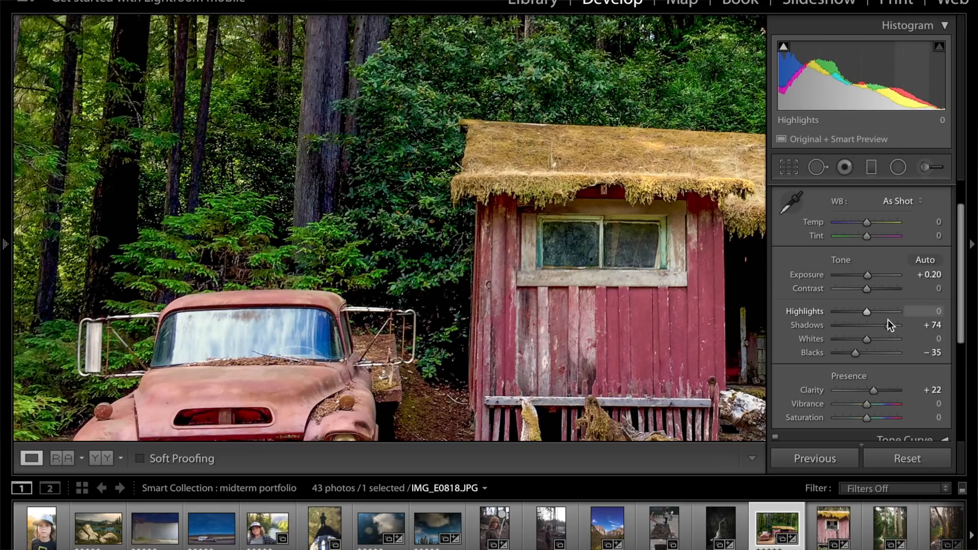
left_click_drag(890, 325, 885, 325)
key("z")
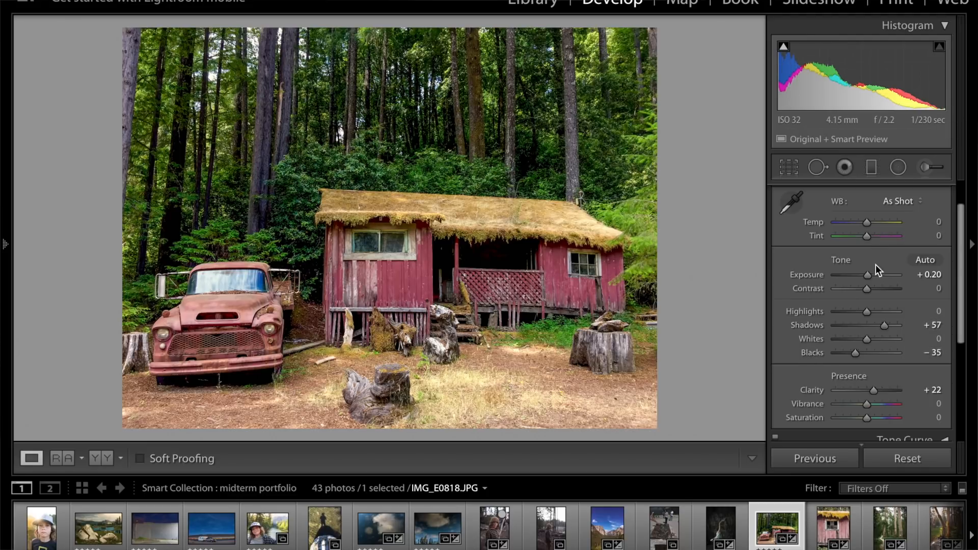
- Set the cabin photo's highlights to -46, whites to +11 and blacks to -2
mouse_move(866, 314)
left_mouse_down()
mouse_move(885, 312)
mouse_move(834, 313)
mouse_move(862, 314)
mouse_move(852, 315)
left_mouse_up()
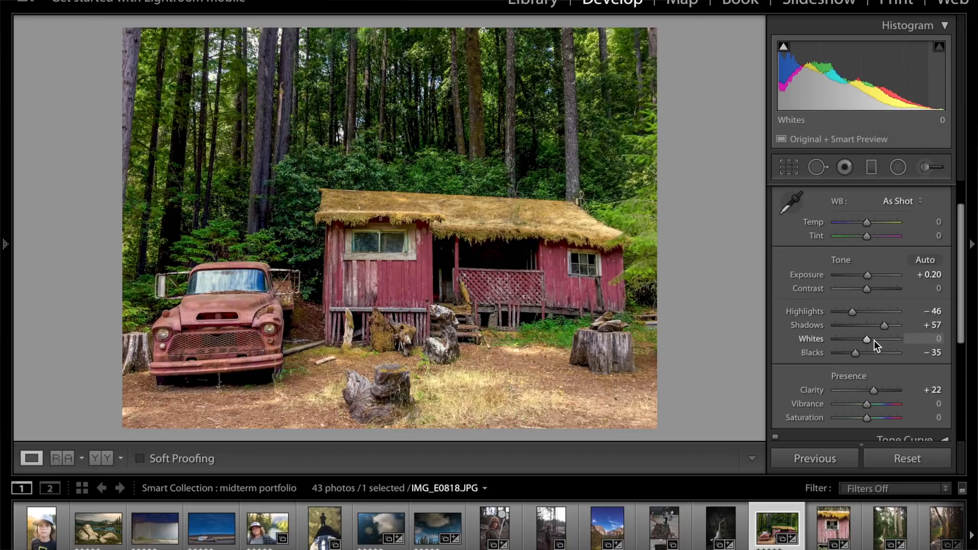
mouse_move(866, 339)
left_mouse_down()
mouse_move(880, 339)
mouse_move(859, 341)
mouse_move(869, 341)
left_mouse_up()
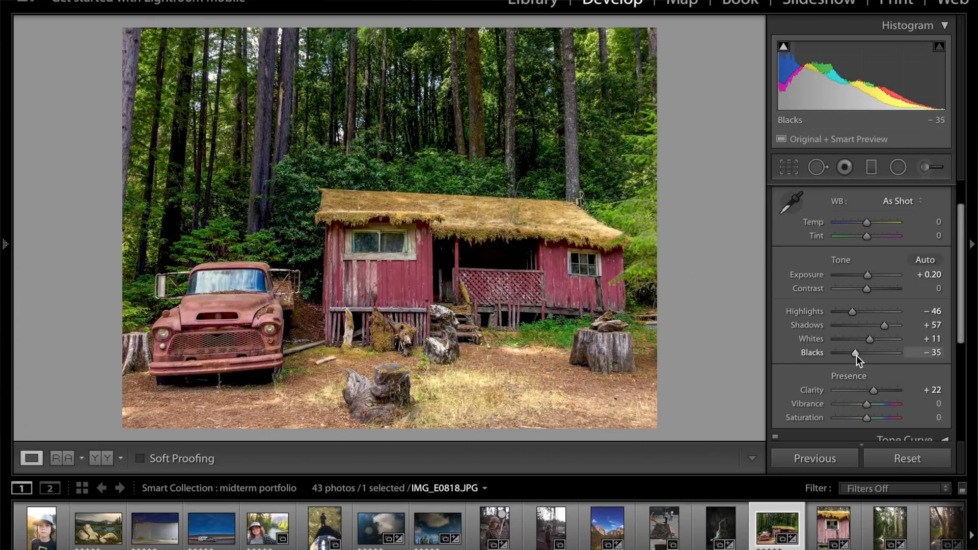
mouse_move(857, 354)
left_mouse_down()
mouse_move(902, 355)
mouse_move(866, 357)
left_mouse_up()
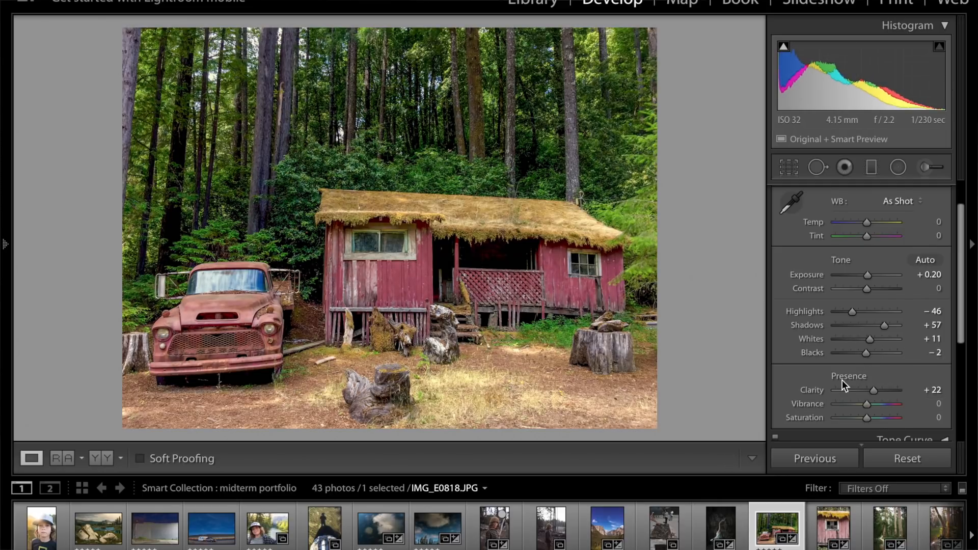
- Set saturation to +5, try vibrance at -100, and set vibrance to +27 on the cabin photo
scroll(842, 380, "down", 1)
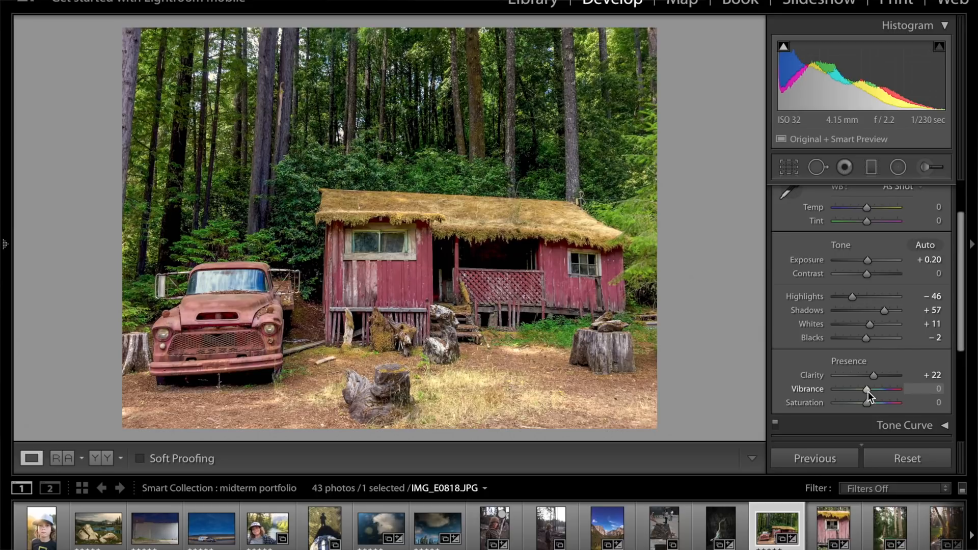
mouse_move(867, 402)
left_mouse_down()
mouse_move(796, 406)
mouse_move(867, 407)
left_mouse_up()
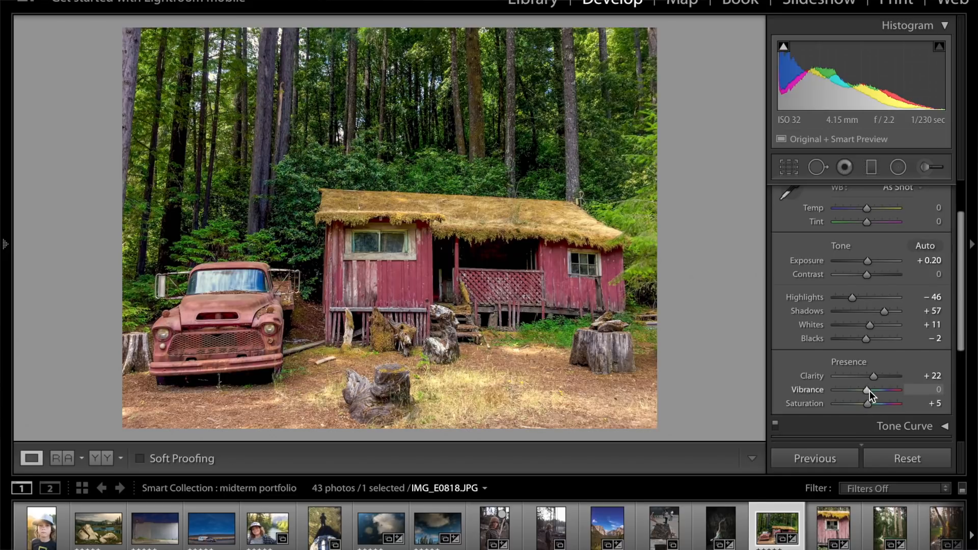
left_click_drag(866, 390, 811, 396)
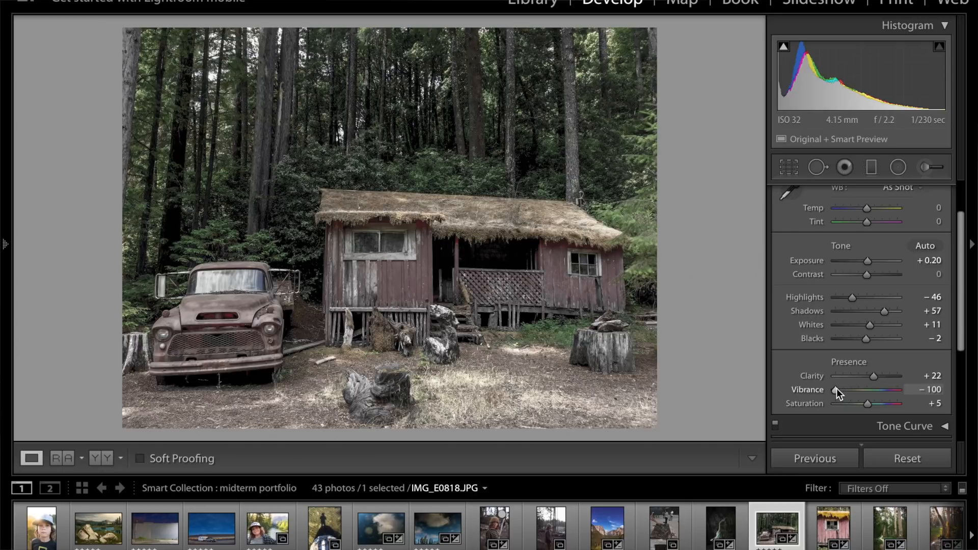
left_click_drag(836, 390, 876, 390)
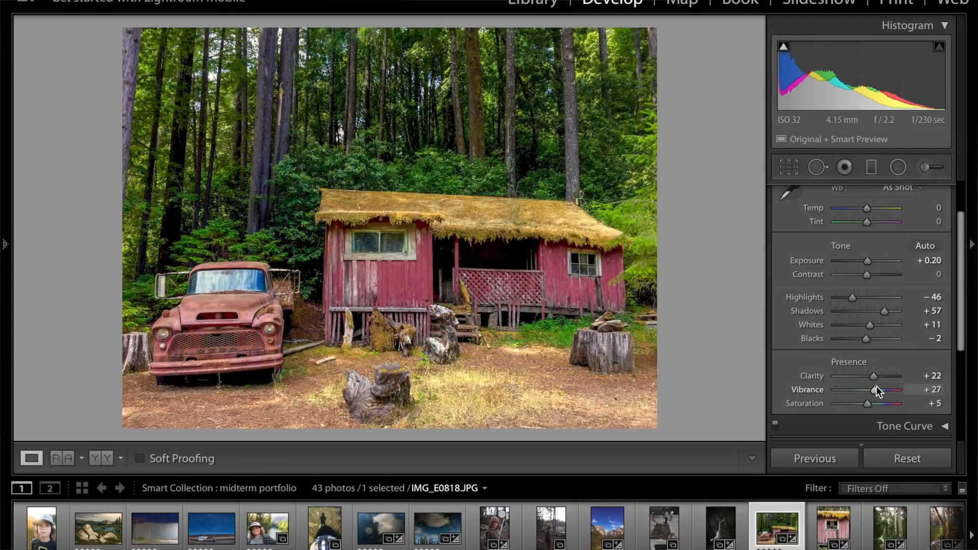
- Try a muted color look on the cabin photo with vibrance +60 and saturation -47
left_click_drag(866, 406, 855, 407)
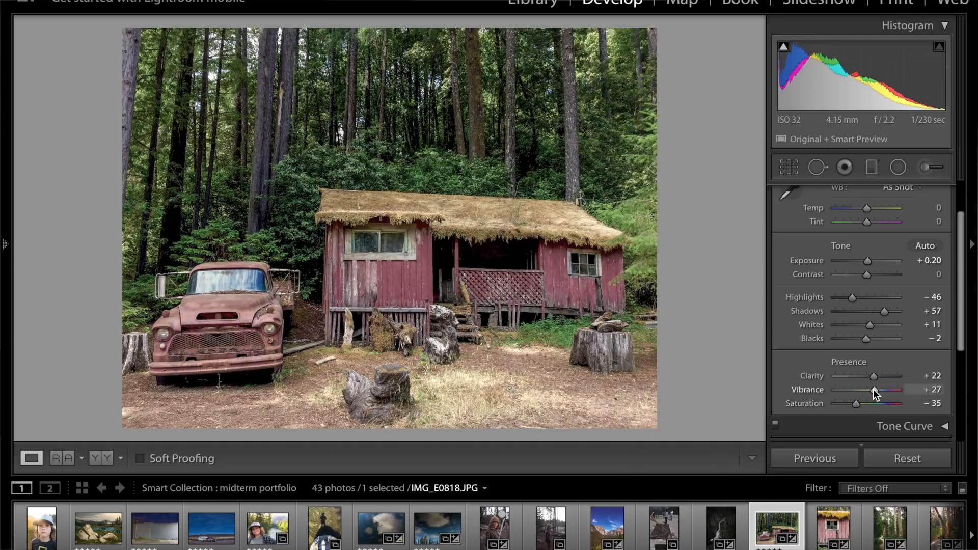
left_click_drag(875, 389, 850, 403)
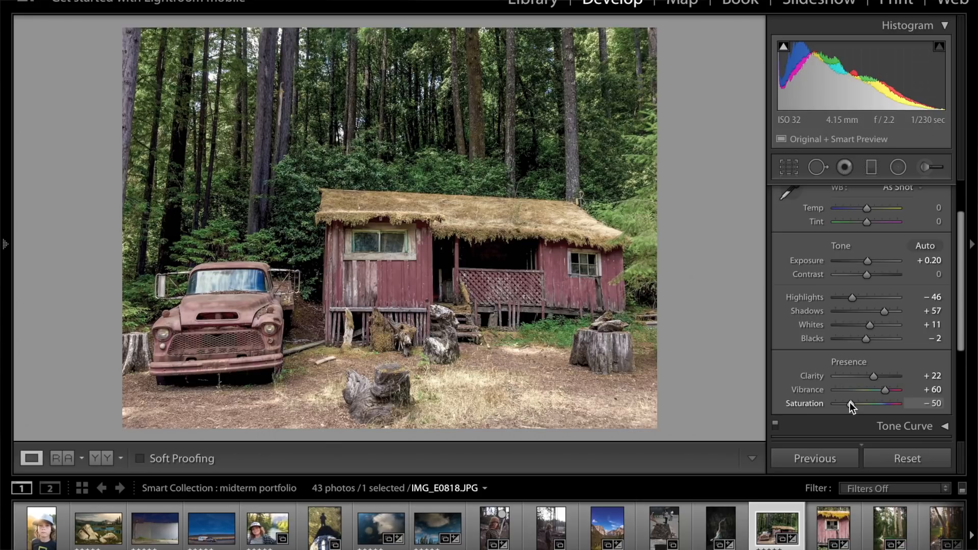
left_click_drag(850, 401, 850, 402)
- Compare the muted version of the cabin photo with its original several times
key("backslash")
key("backslash")
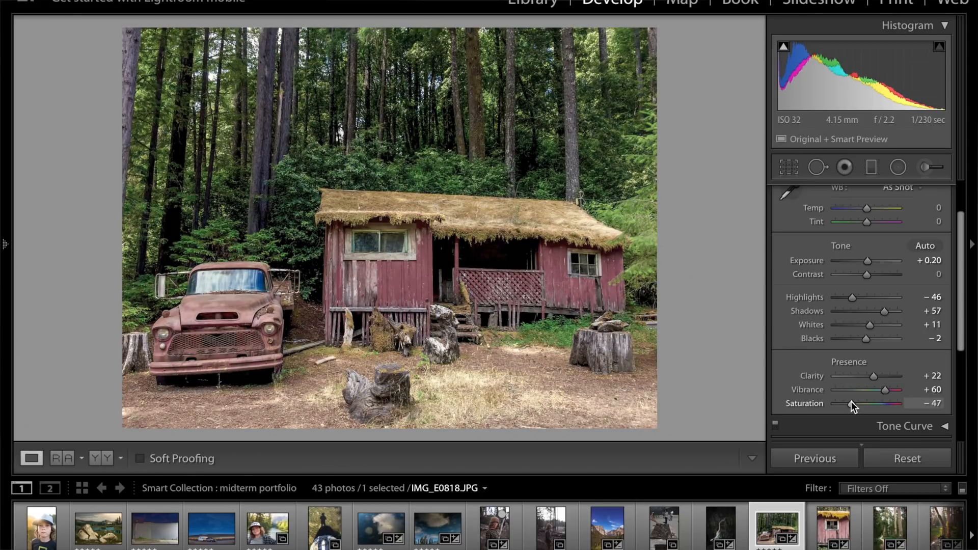
key("backslash")
key("backslash")
key("backslash")
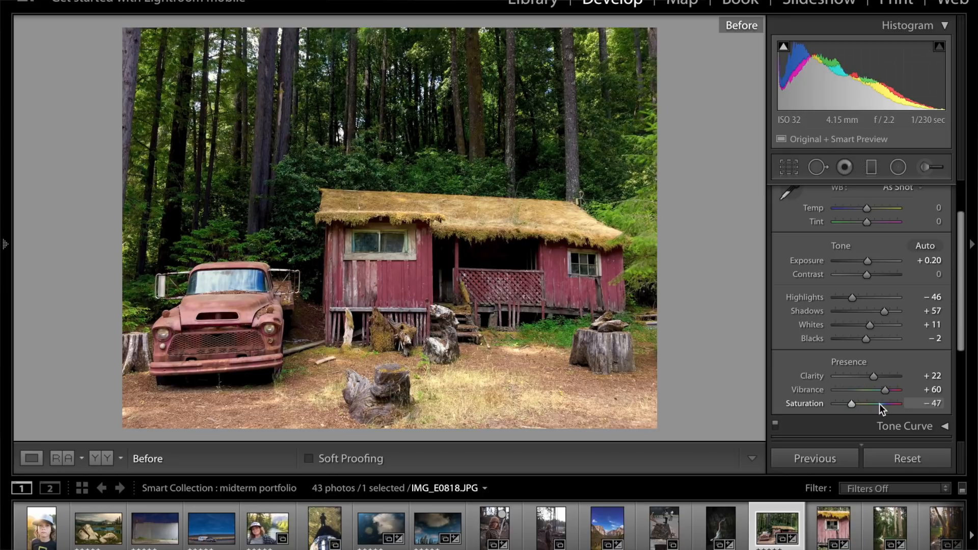
- Set the cabin photo's vibrance to -67 and its saturation to +40
left_click_drag(853, 401, 873, 406)
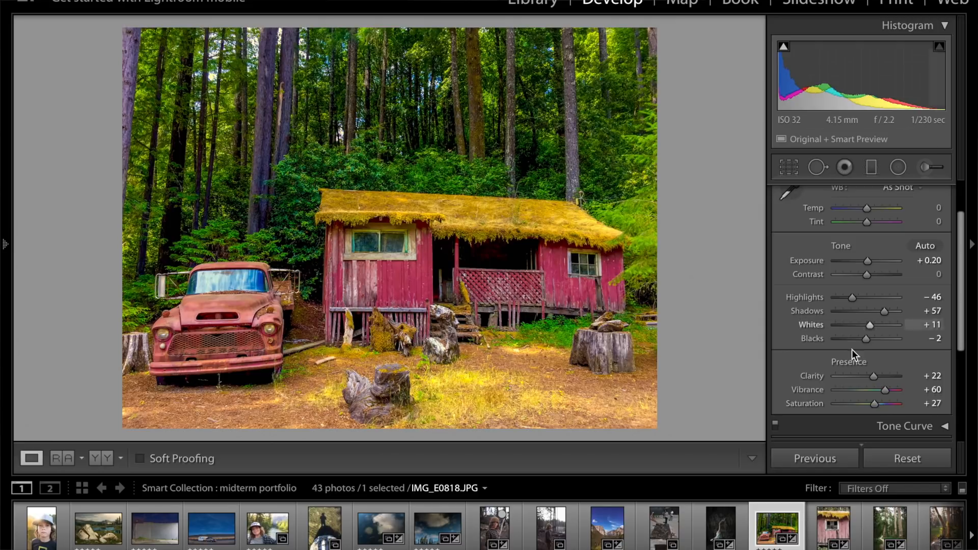
left_click_drag(882, 388, 855, 390)
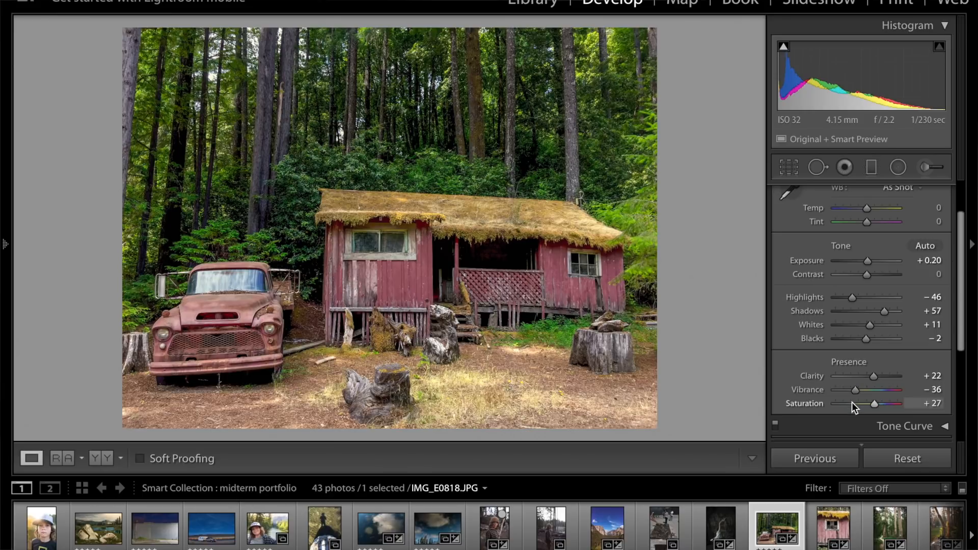
left_click_drag(854, 388, 844, 391)
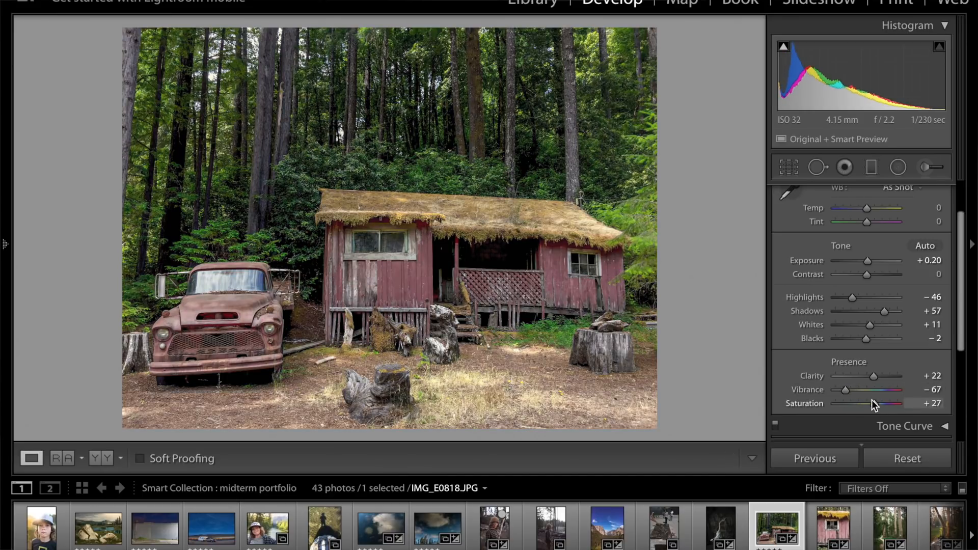
mouse_move(874, 405)
left_mouse_down()
mouse_move(887, 406)
mouse_move(876, 404)
left_mouse_up()
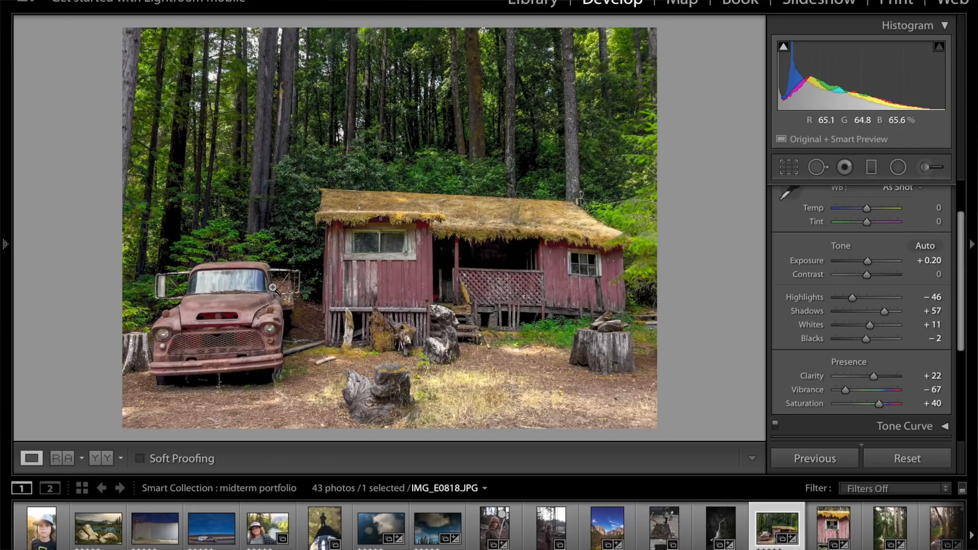
- Toggle between the original and the final edit of the cabin photo to judge the overall adjustments
key("backslash")
key("backslash")
key("backslash")
key("backslash")
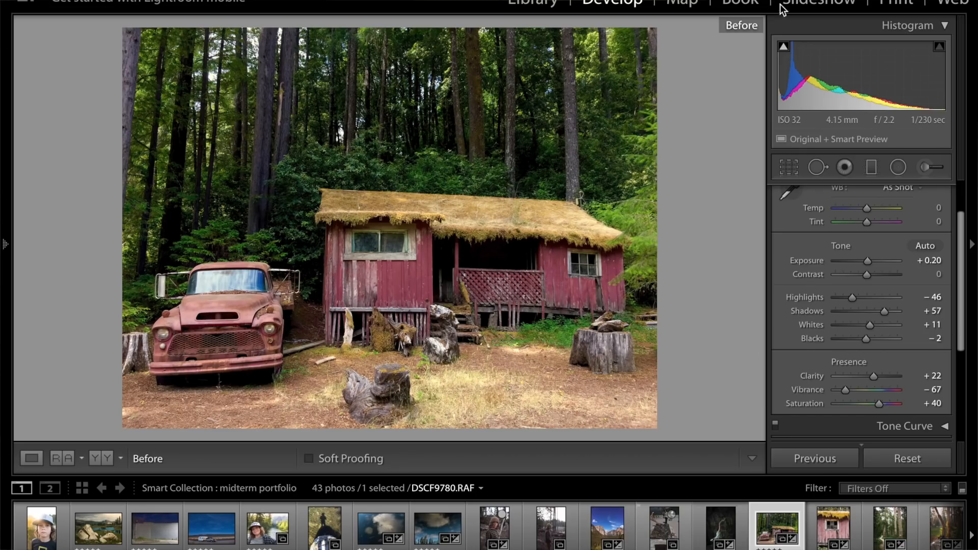
key("backslash")
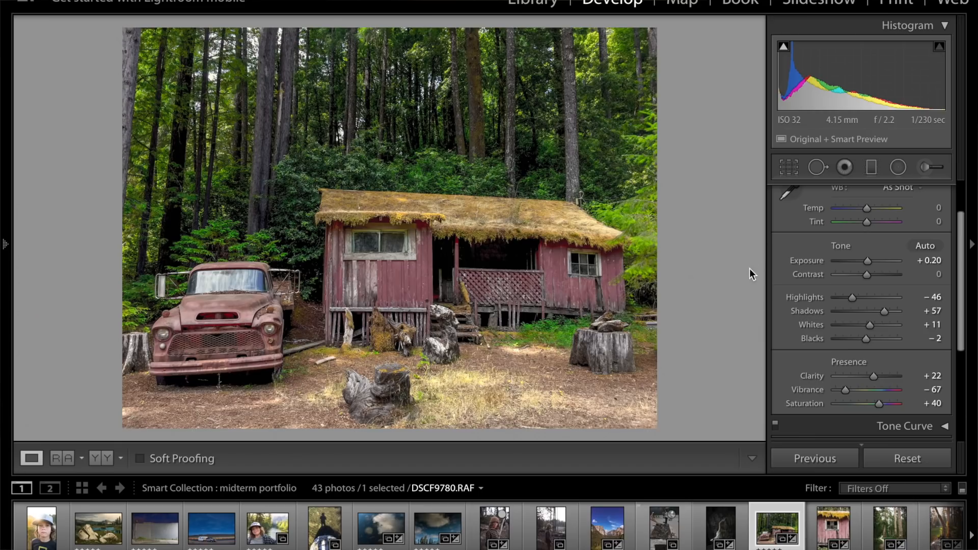
- Export the 43 selected portfolio photos from the Library as JPEGs into a "midterm modified" subfolder of Weebly Uploads
left_click(537, 4)
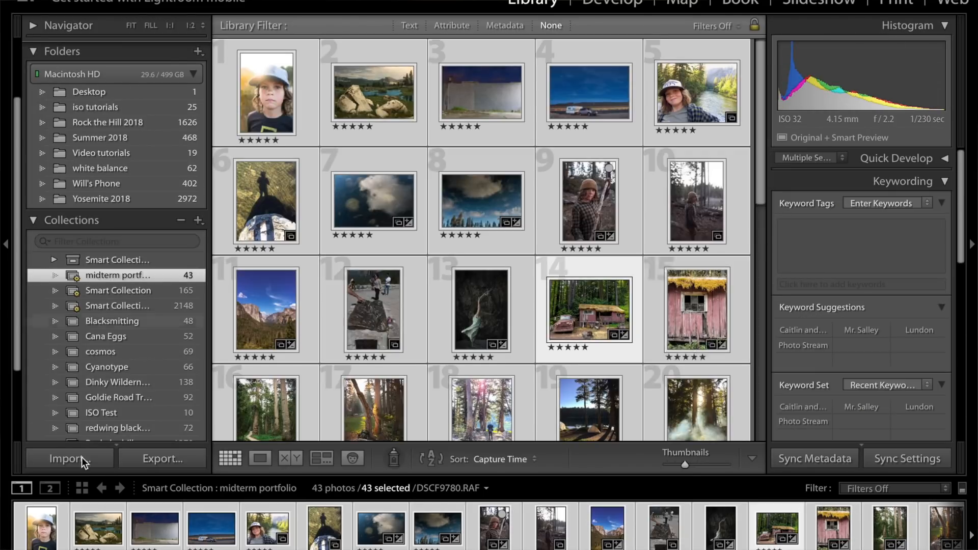
left_click(162, 459)
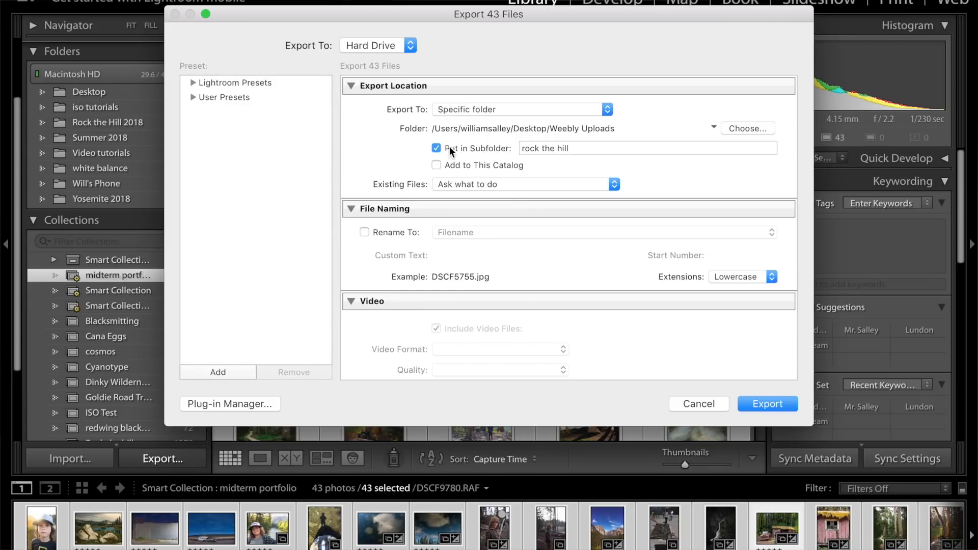
left_click(583, 149)
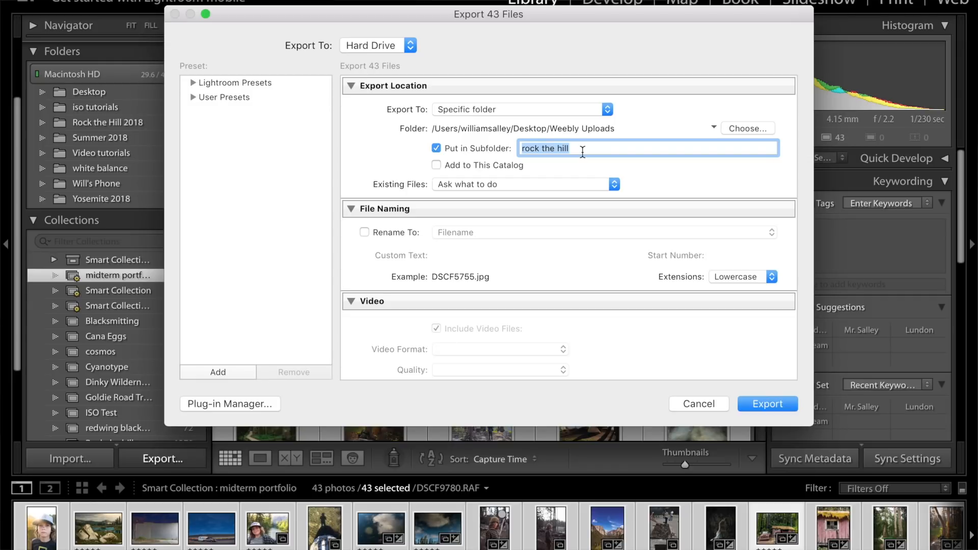
type("midterm modified")
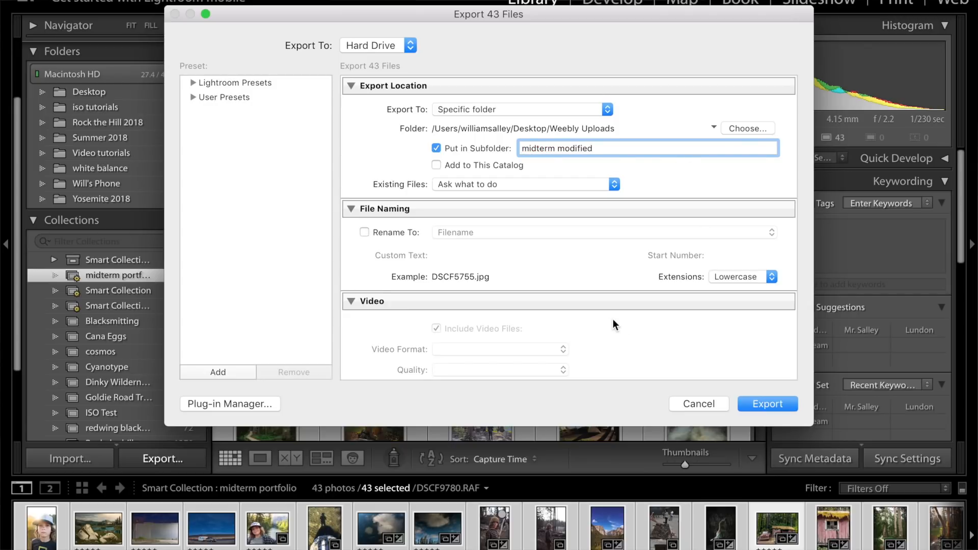
scroll(613, 321, "down", 10)
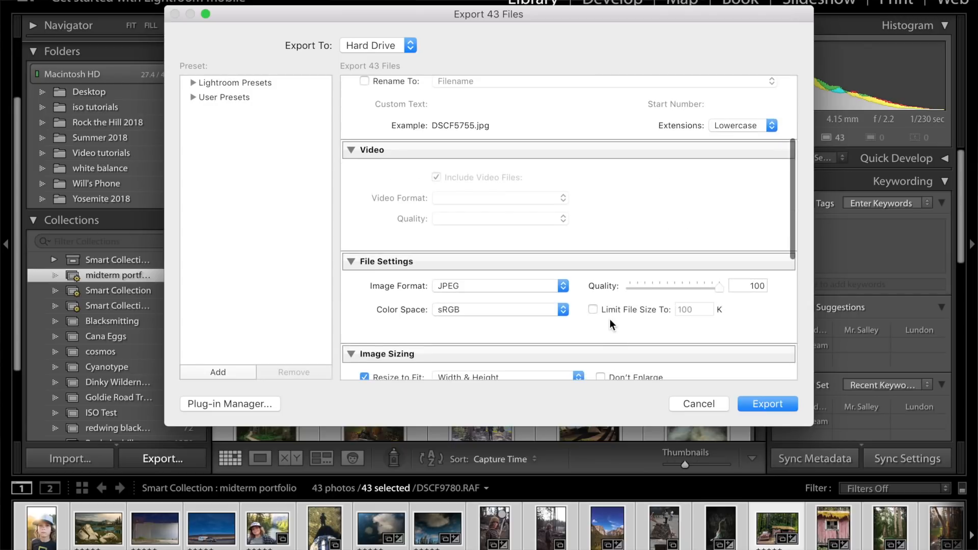
left_click(778, 406)
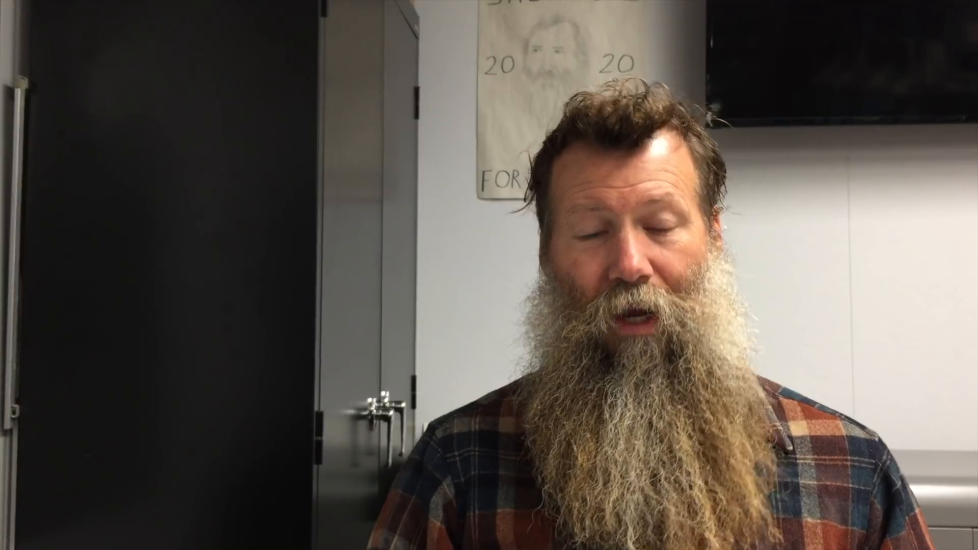